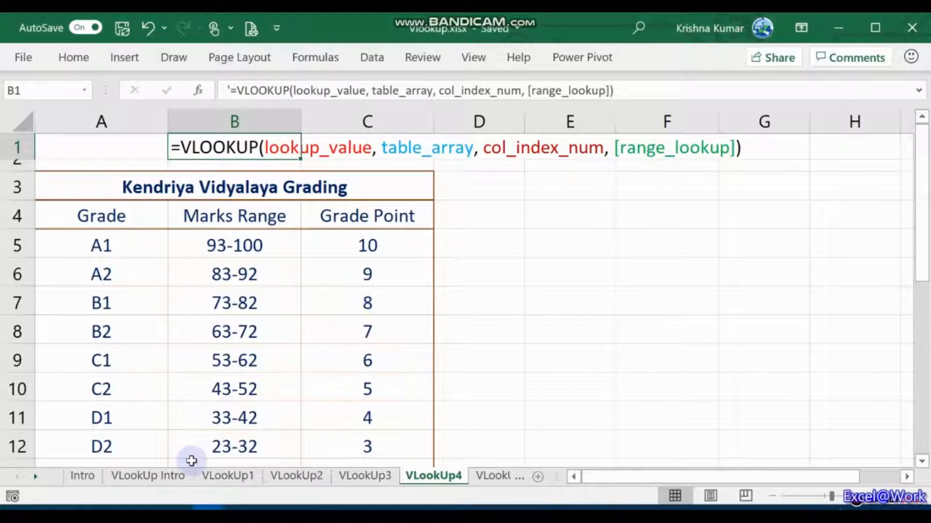
# On the VLookUp1 sheet, review the sales amount thresholds in the COMMISSION TABLE
pyautogui.click(232, 476)
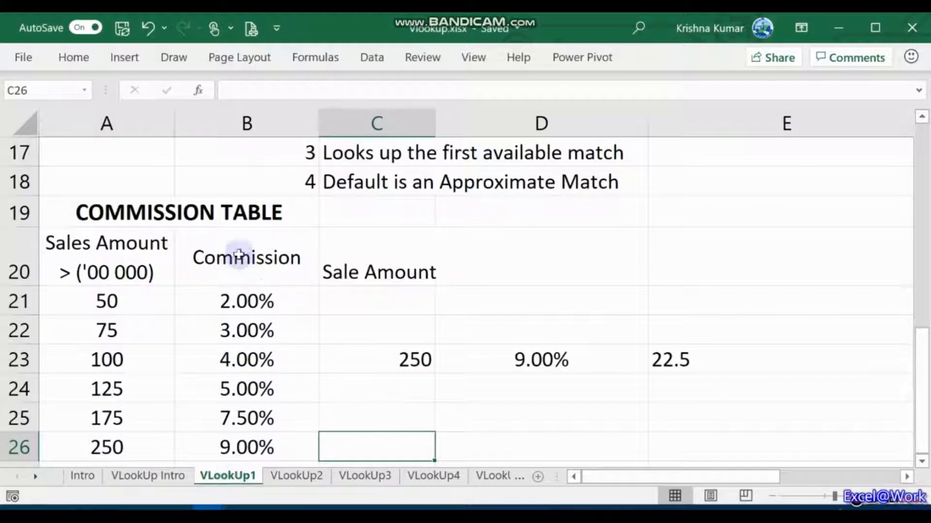
pyautogui.click(153, 222)
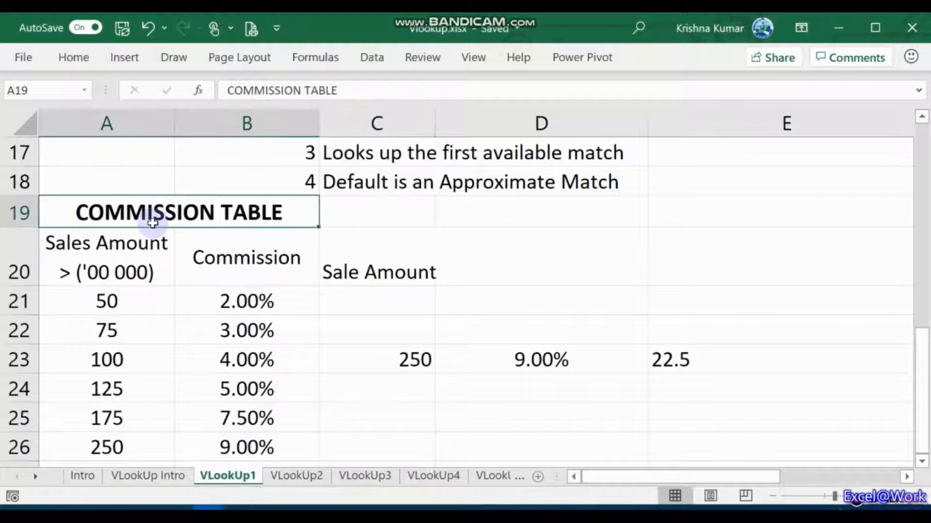
pyautogui.press('Down')
pyautogui.press('Down')
pyautogui.press('Down')
pyautogui.press('Down')
pyautogui.press('Down')
pyautogui.press('Down')
pyautogui.press('Down')
pyautogui.press('Down')
pyautogui.press('Down')
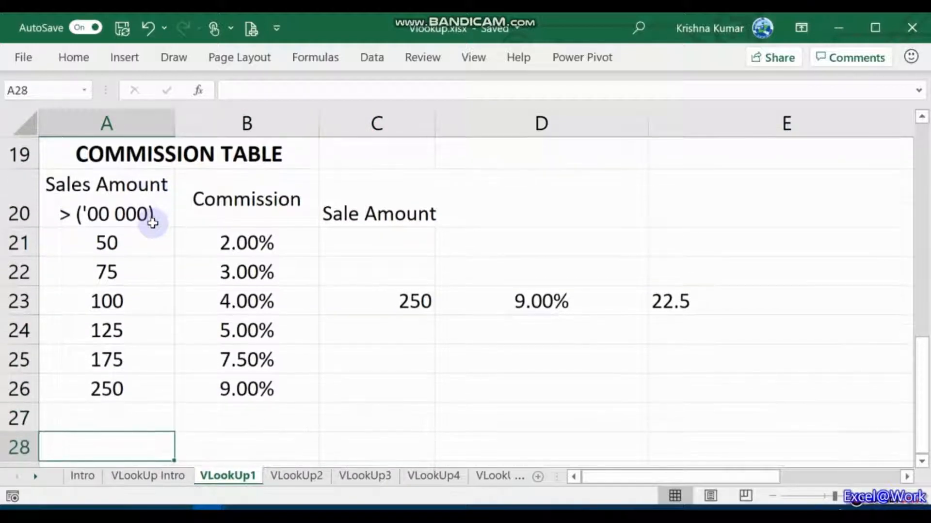
pyautogui.press('Up')
pyautogui.press('Up')
pyautogui.press('Up')
pyautogui.press('Up')
pyautogui.press('Up')
pyautogui.press('Up')
pyautogui.press('Up')
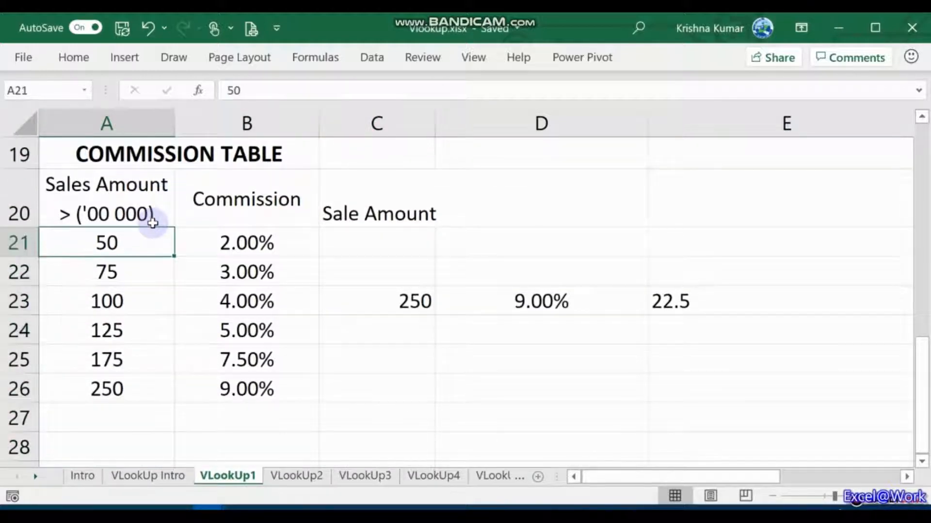
pyautogui.press('Down')
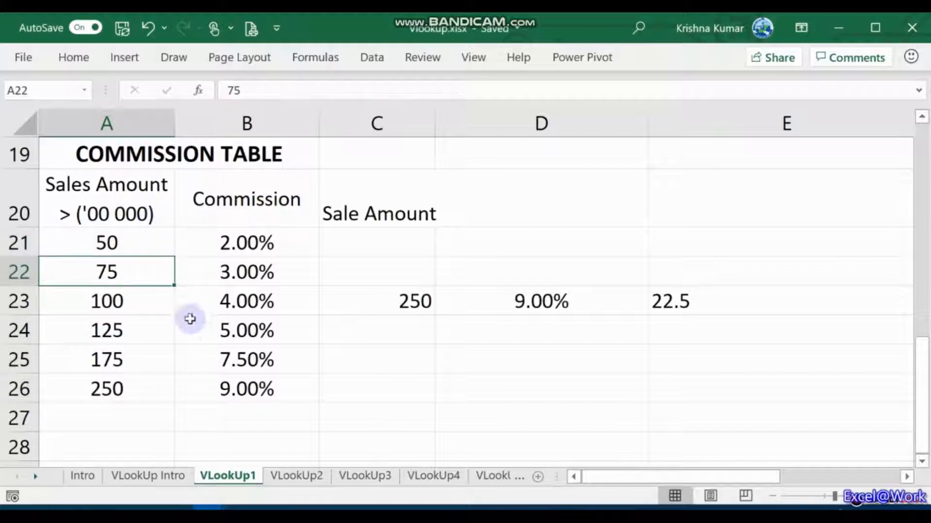
# On the VLookUp4 sheet, examine the Kendriya Vidyalaya Grading table's title and its A1 grade row
pyautogui.click(435, 477)
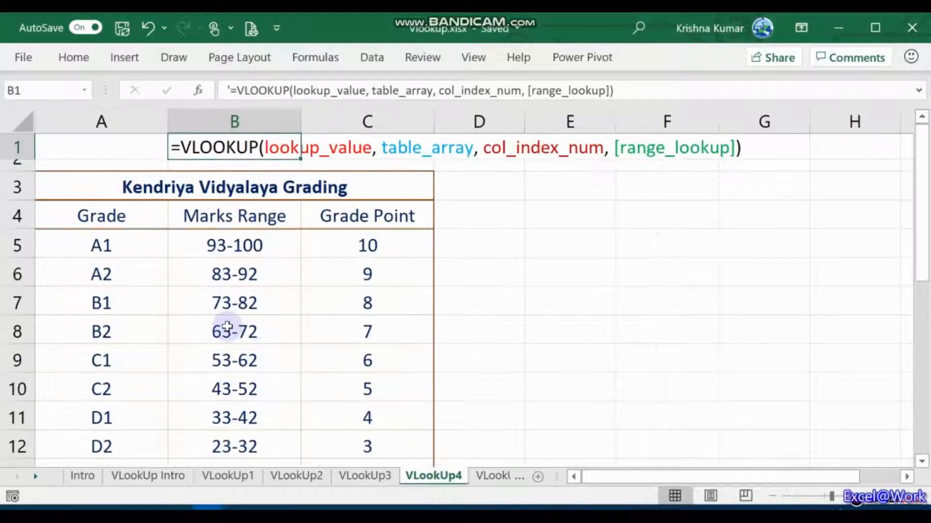
pyautogui.click(227, 328)
pyautogui.press('Down')
pyautogui.press('Up')
pyautogui.press('Up')
pyautogui.press('Up')
pyautogui.press('Up')
pyautogui.press('Up')
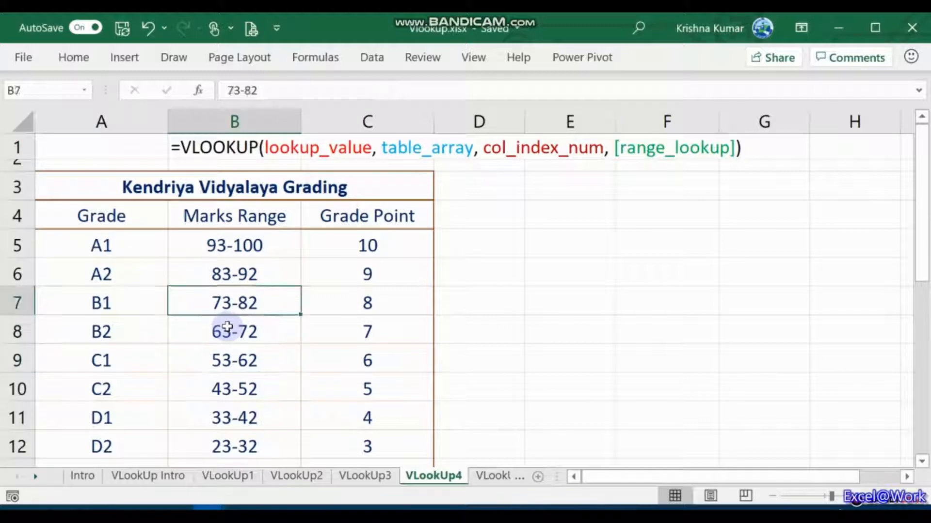
pyautogui.press('Up')
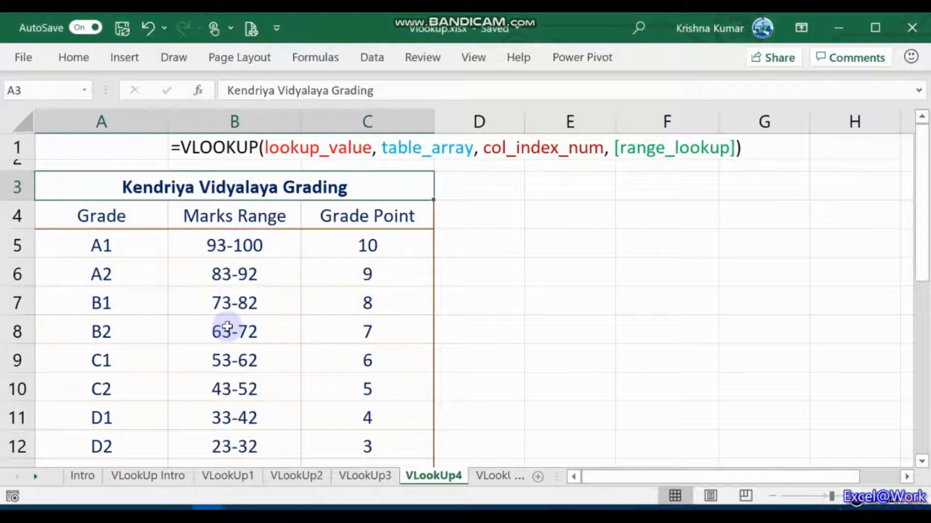
pyautogui.press('Down')
pyautogui.press('Down')
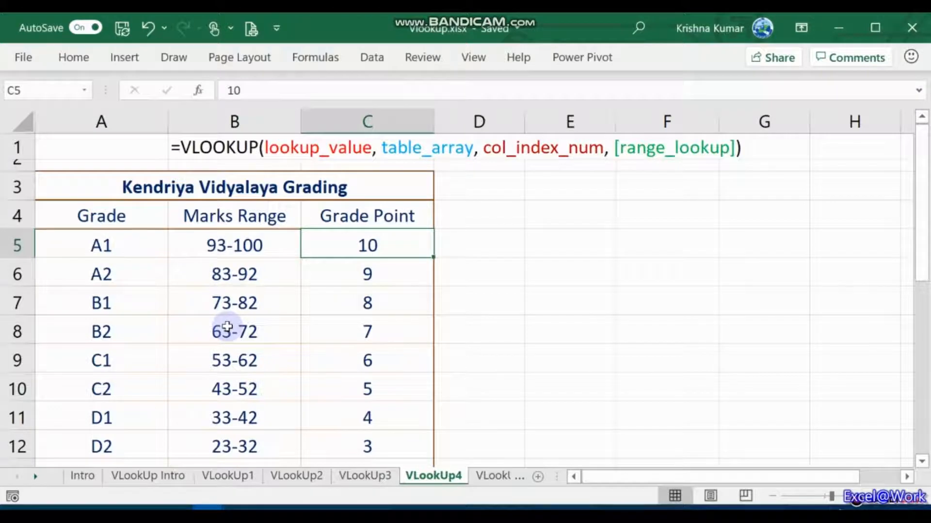
pyautogui.press('Left')
pyautogui.press('Left')
pyautogui.press('Right')
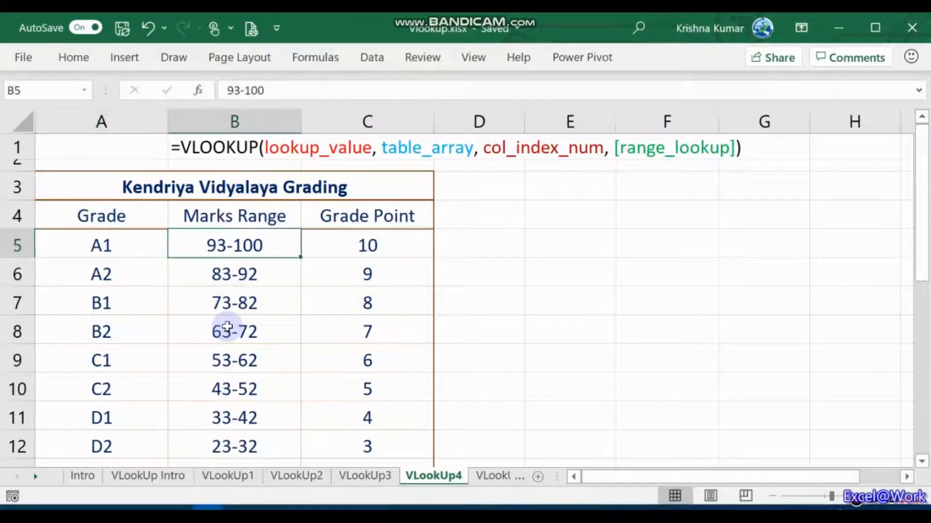
# Read down the Marks Range column of the grading table and check the grade and grade point for E
pyautogui.press('Down')
pyautogui.press('Down')
pyautogui.press('Down')
pyautogui.press('Down')
pyautogui.press('Down')
pyautogui.press('Down')
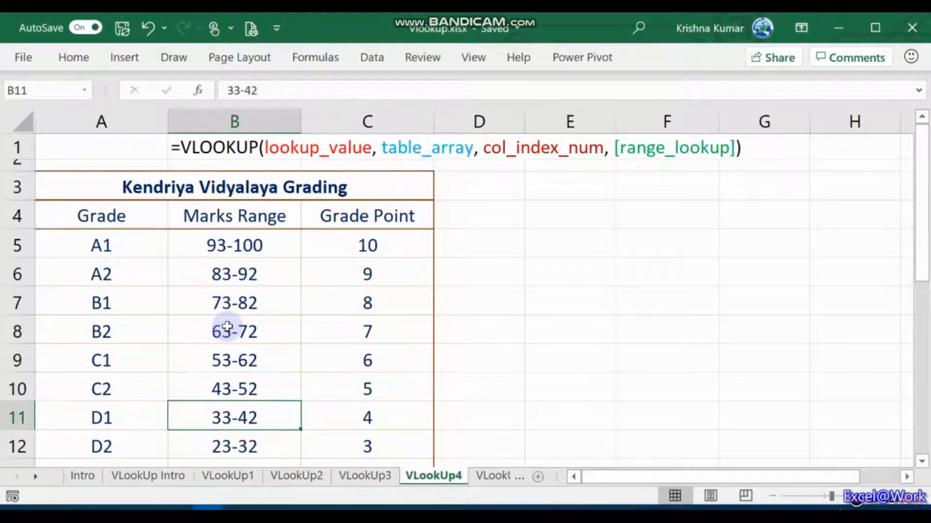
pyautogui.press('Down')
pyautogui.press('Down')
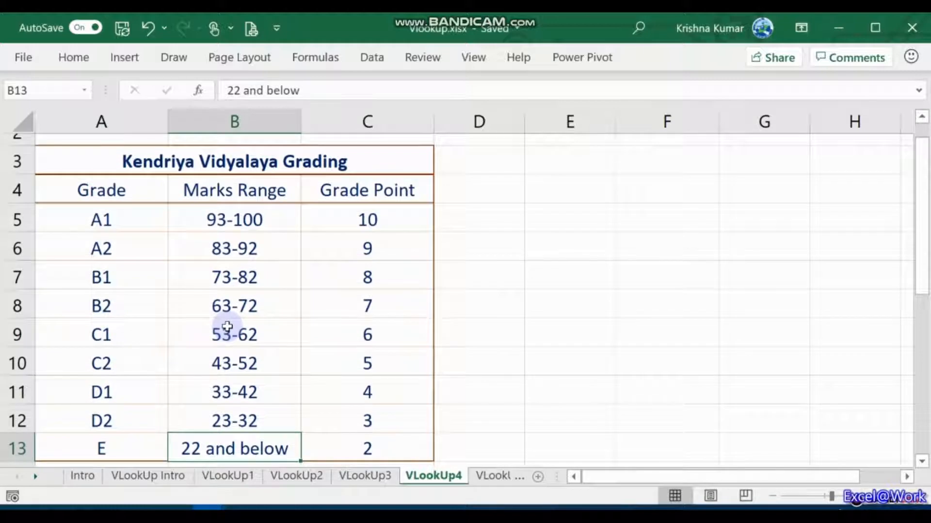
pyautogui.press('Left')
pyautogui.press('Right')
pyautogui.press('Right')
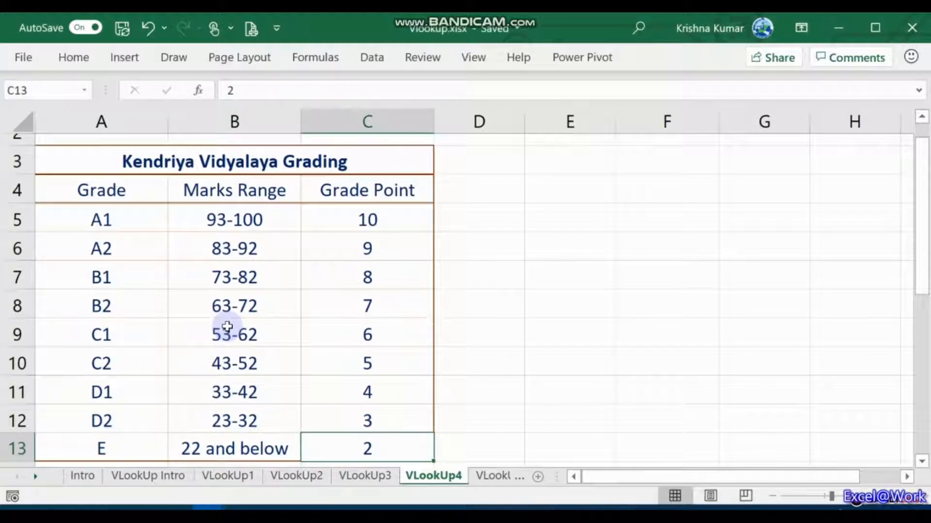
pyautogui.press('Left')
pyautogui.press('Up')
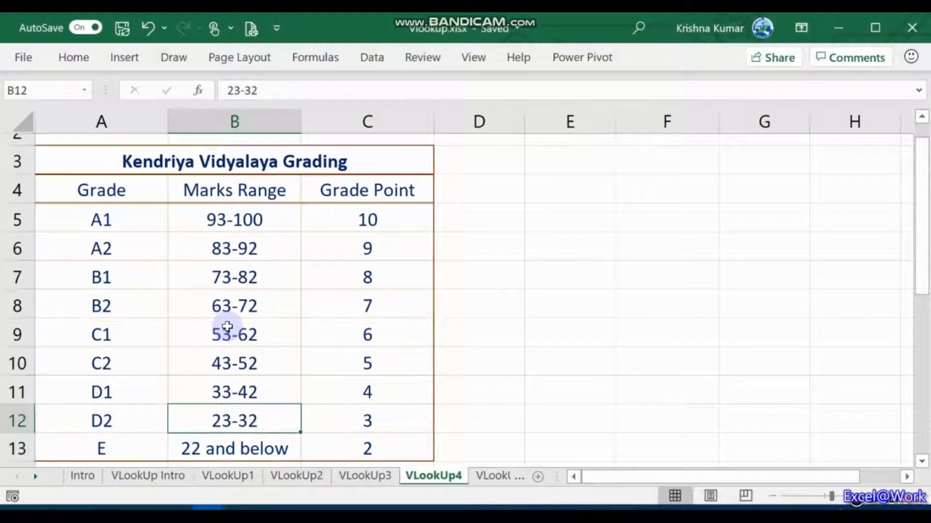
# Read back up the Marks Range column, and go through the Grade column of the grading table
pyautogui.press('Up')
pyautogui.press('Up')
pyautogui.press('Up')
pyautogui.press('Up')
pyautogui.press('Up')
pyautogui.press('Up')
pyautogui.press('Up')
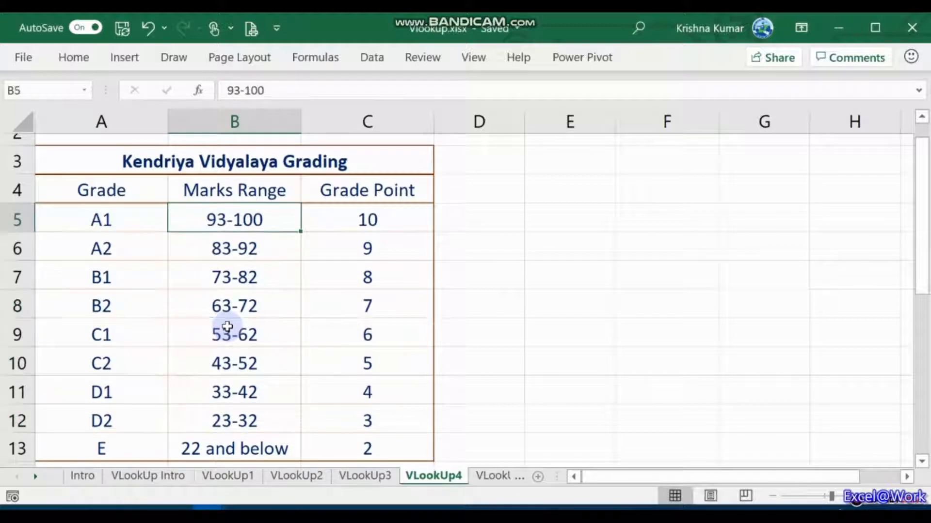
pyautogui.press('Left')
pyautogui.press('Down')
pyautogui.press('Down')
pyautogui.press('Down')
pyautogui.press('Down')
pyautogui.press('Down')
pyautogui.press('Down')
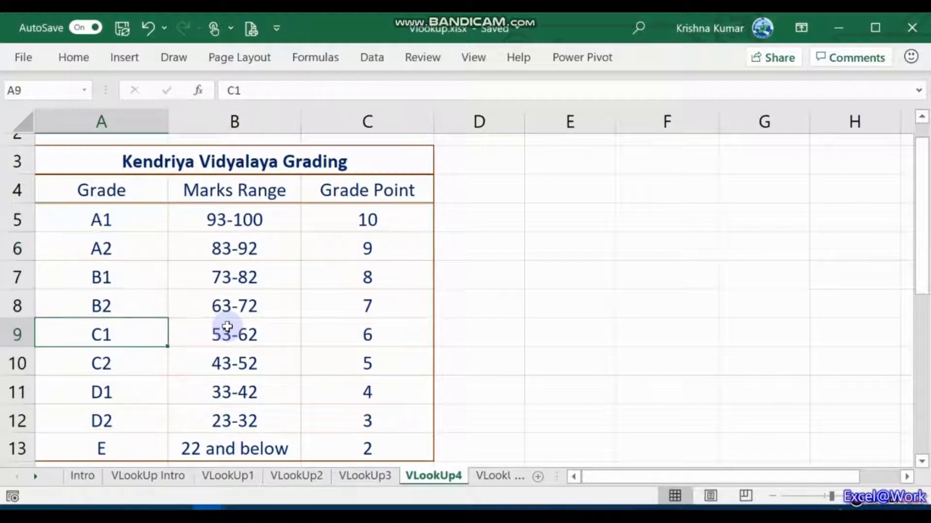
pyautogui.press('Down')
# Compare the grade, marks range and grade point across the A1 and A2 rows
pyautogui.press('Up')
pyautogui.press('Up')
pyautogui.press('Up')
pyautogui.press('Up')
pyautogui.press('Up')
pyautogui.press('Up')
pyautogui.press('Up')
pyautogui.press('Right')
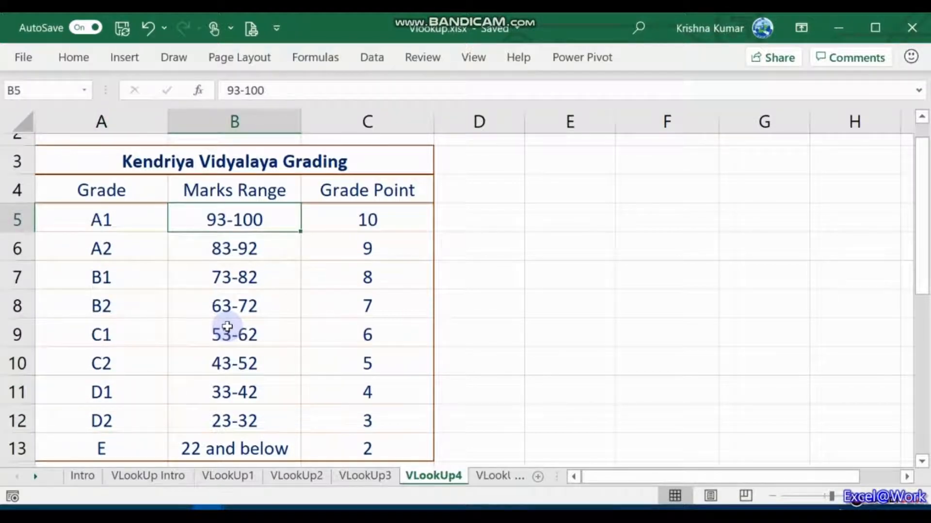
pyautogui.press('Left')
pyautogui.press('Right')
pyautogui.press('Right')
pyautogui.press('Down')
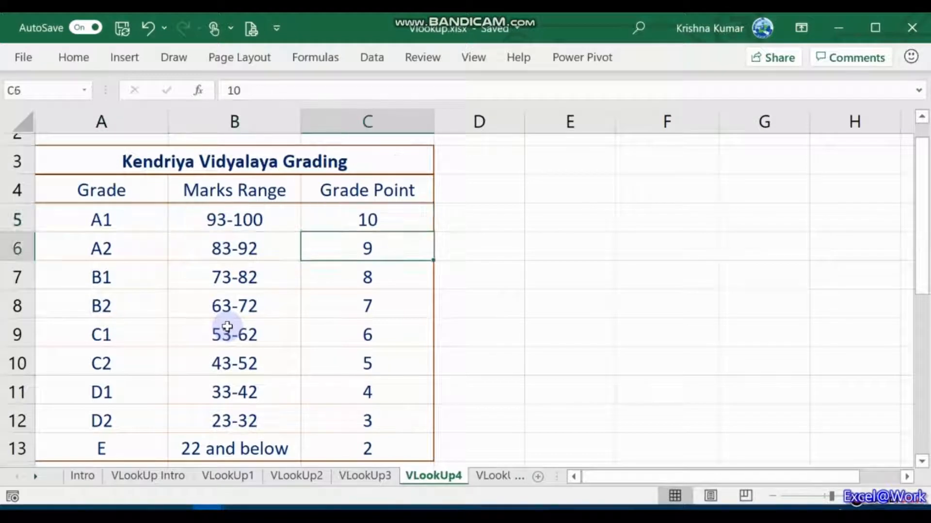
pyautogui.press('Left')
pyautogui.press('Left')
pyautogui.press('Right')
pyautogui.press('Left')
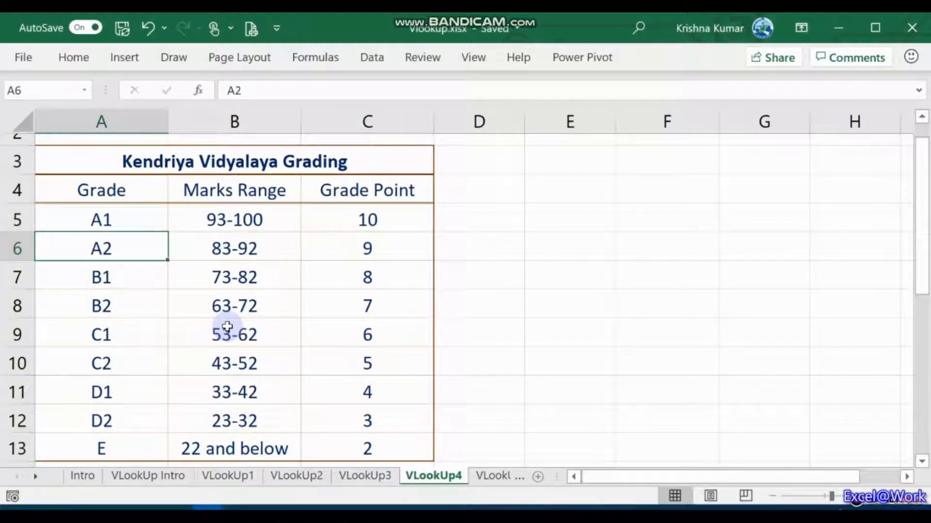
pyautogui.press('Right')
pyautogui.press('Left')
# Examine the remaining grades down to E, and go back up through the matching marks ranges
pyautogui.press('Down')
pyautogui.press('Down')
pyautogui.press('Down')
pyautogui.press('Down')
pyautogui.press('Down')
pyautogui.press('Down')
pyautogui.press('Down')
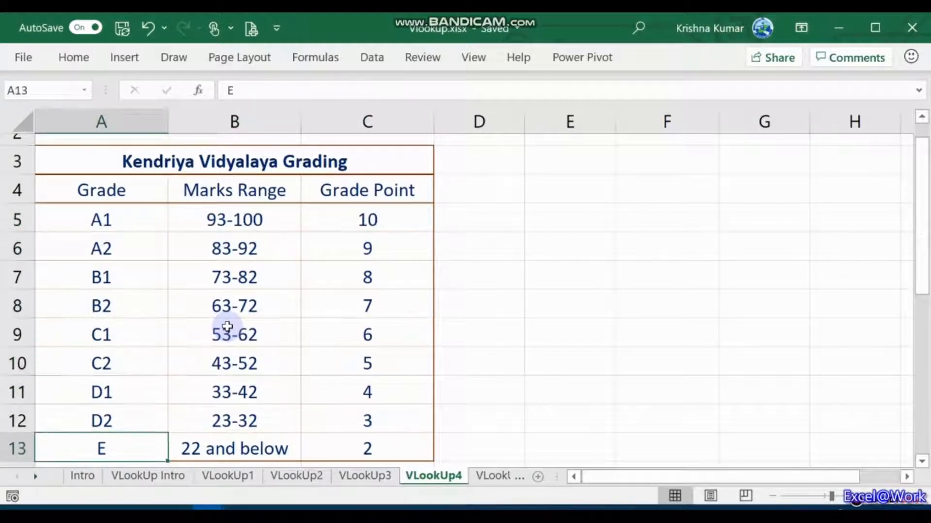
pyautogui.press('Right')
pyautogui.press('Down')
pyautogui.press('Up')
pyautogui.press('Up')
pyautogui.press('Up')
pyautogui.press('Up')
pyautogui.press('Up')
pyautogui.press('Up')
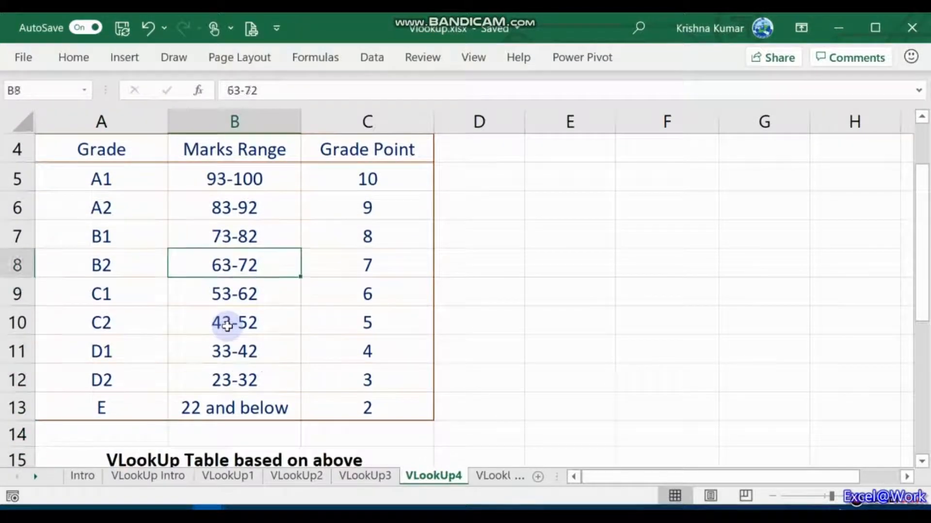
# Inspect the highest marks ranges and check the B1 row's grade, marks range and grade point
pyautogui.press('Up')
pyautogui.press('Up')
pyautogui.press('Up')
pyautogui.press('Up')
pyautogui.press('Up')
pyautogui.press('Down')
pyautogui.press('Down')
pyautogui.press('Down')
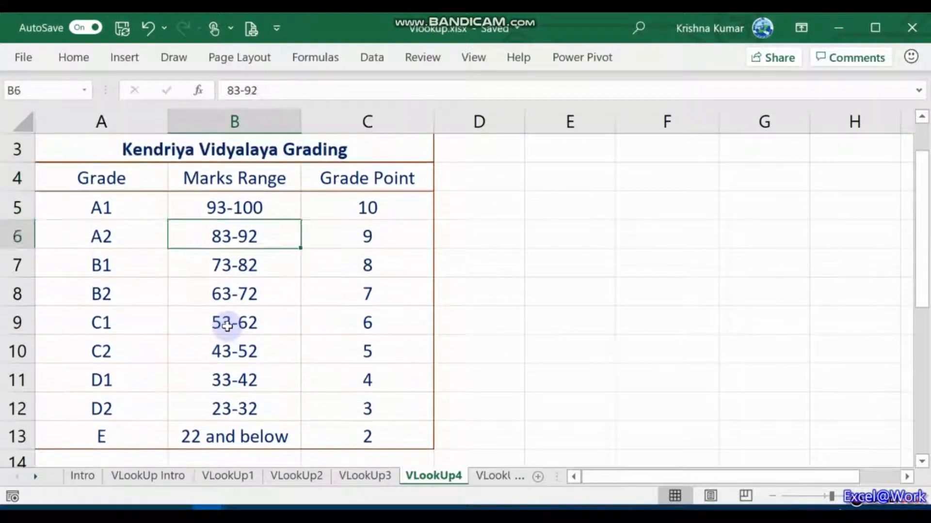
pyautogui.press('Down')
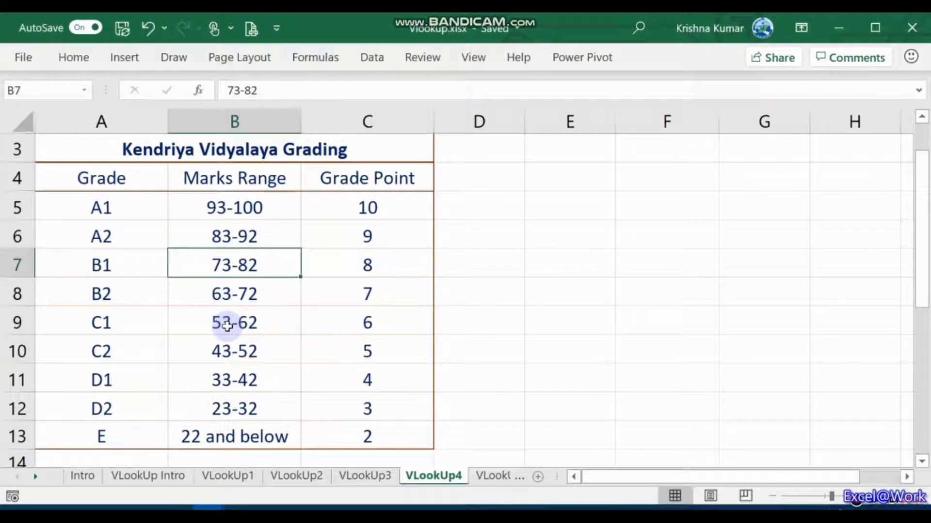
pyautogui.press('Right')
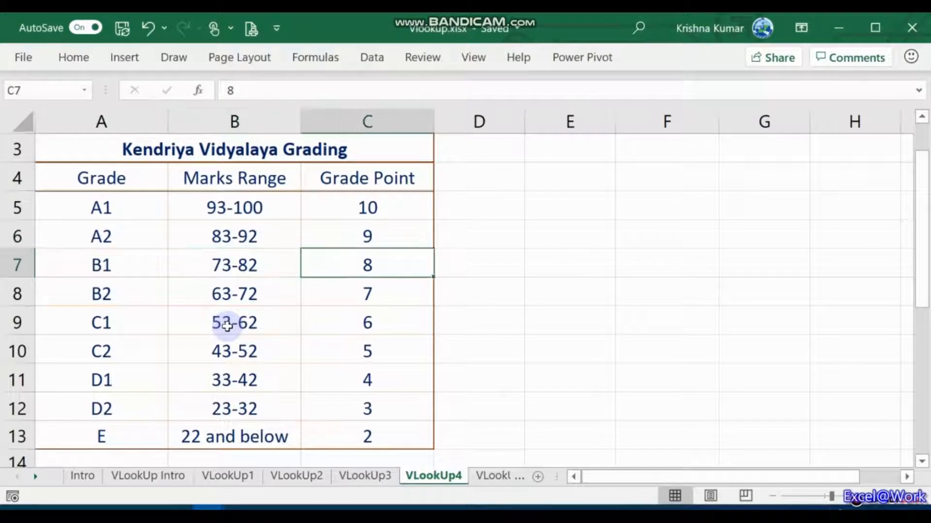
pyautogui.press('Left')
pyautogui.press('Left')
pyautogui.press('Right')
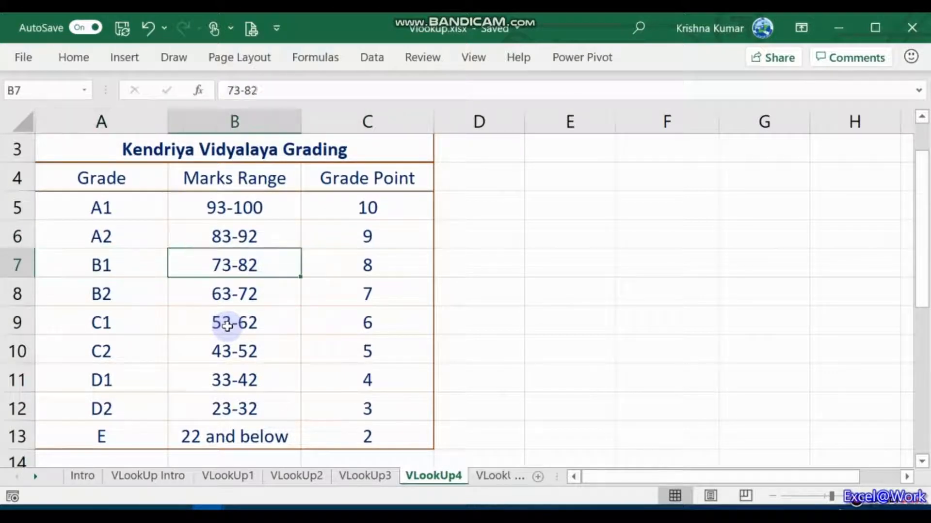
pyautogui.press('Right')
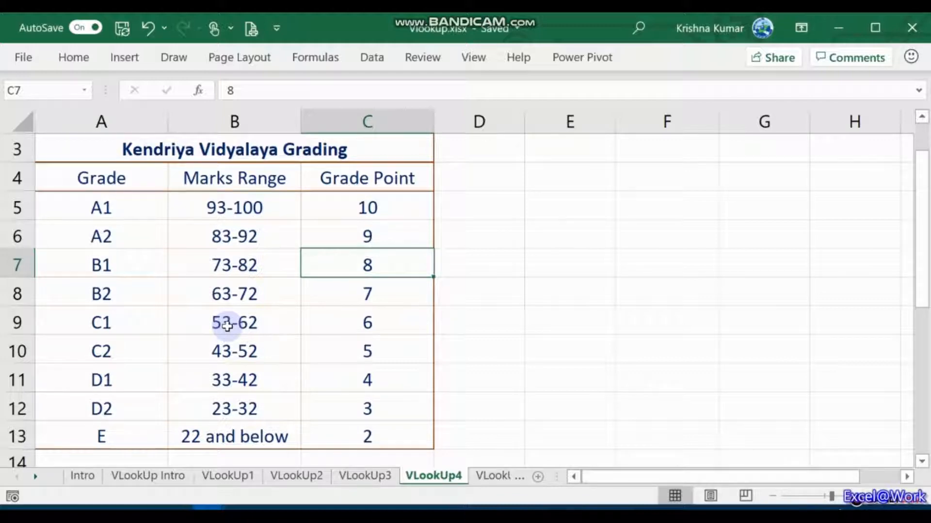
# Follow the Grade Point column down into the "VLookUp Table based on above" and view its rows
pyautogui.press('Down')
pyautogui.press('Down')
pyautogui.press('Down')
pyautogui.press('Down')
pyautogui.press('Down')
pyautogui.press('Down')
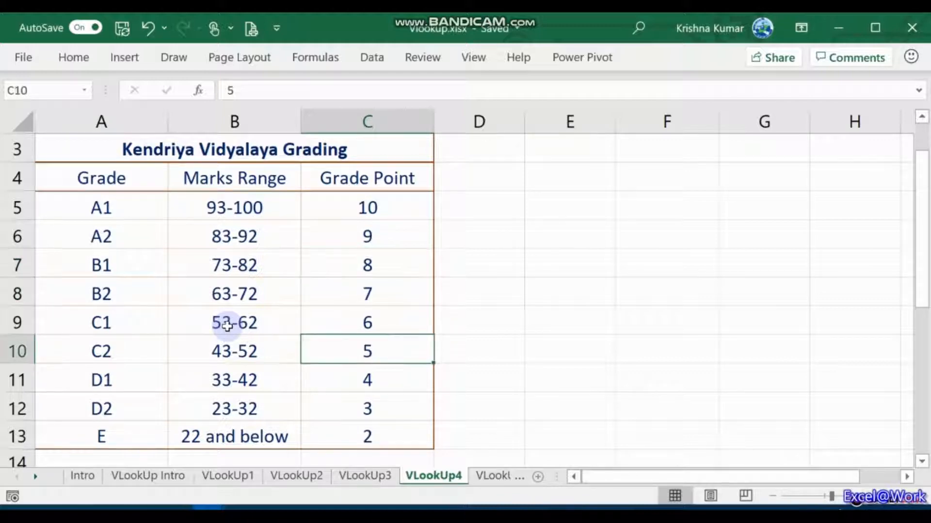
pyautogui.press('Down')
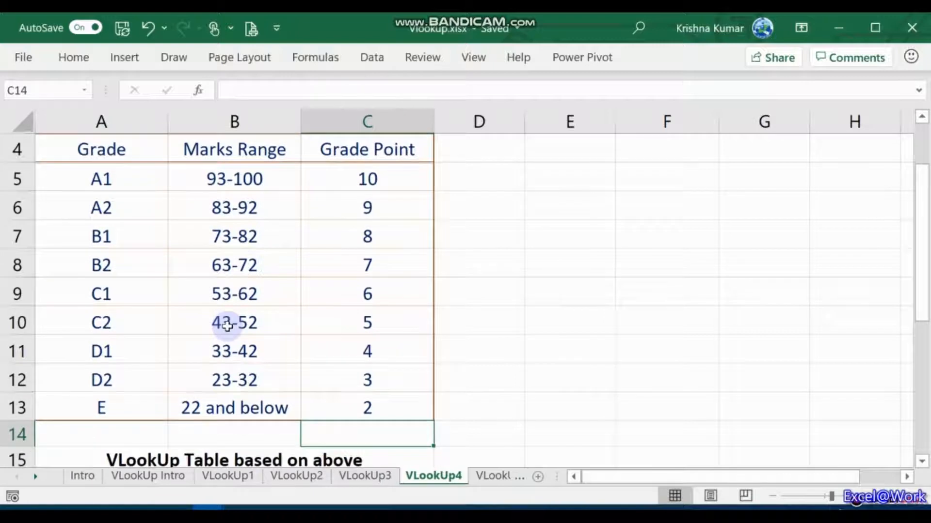
pyautogui.press('Down')
pyautogui.press('Down')
pyautogui.press('Down')
pyautogui.press('Down')
pyautogui.press('Down')
pyautogui.press('Down')
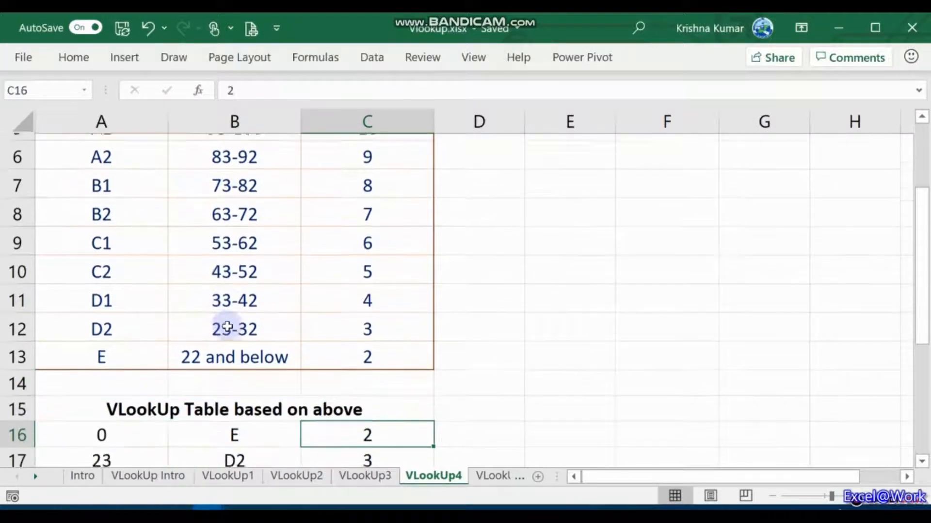
pyautogui.press('Down')
pyautogui.press('Down')
pyautogui.press('Down')
pyautogui.press('Down')
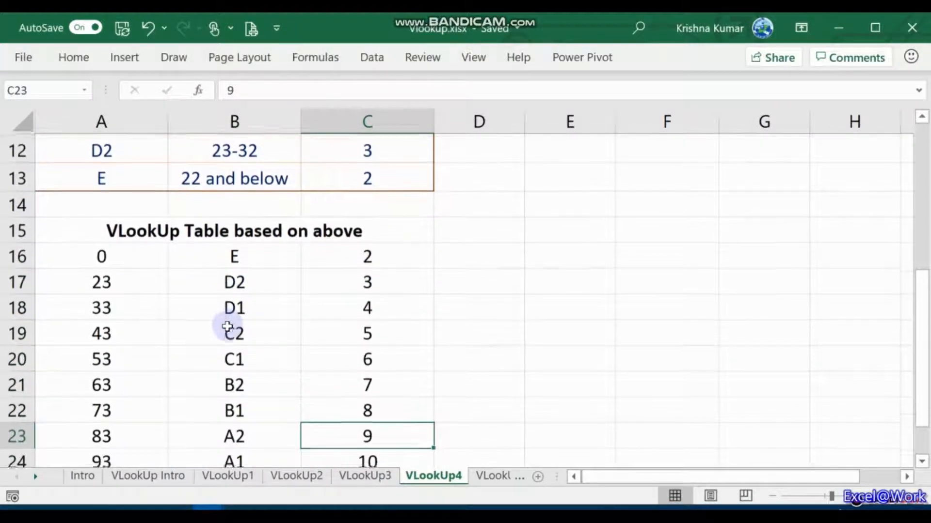
# Examine the first row of the VLookUp table, from its lower mark limit across to its grade and grade point
pyautogui.press('Left')
pyautogui.press('Left')
pyautogui.press('Up')
pyautogui.press('Up')
pyautogui.press('Up')
pyautogui.press('Up')
pyautogui.press('Up')
pyautogui.press('Up')
pyautogui.press('Up')
pyautogui.press('Up')
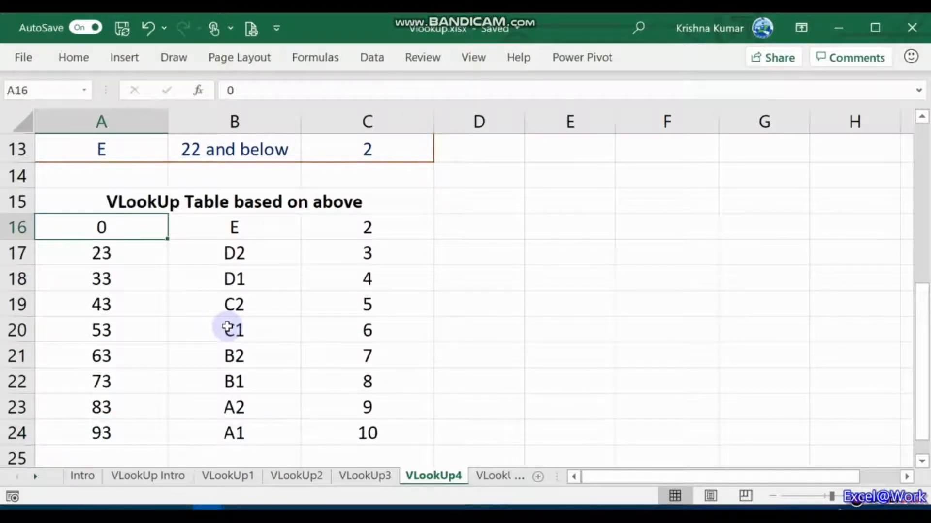
pyautogui.press('Down')
pyautogui.press('Up')
pyautogui.press('Right')
pyautogui.press('Right')
pyautogui.press('Right')
pyautogui.press('Left')
pyautogui.press('Left')
pyautogui.press('Left')
# Examine the VLookUp table's D2 row across its lower mark limit, grade and grade point
pyautogui.press('Down')
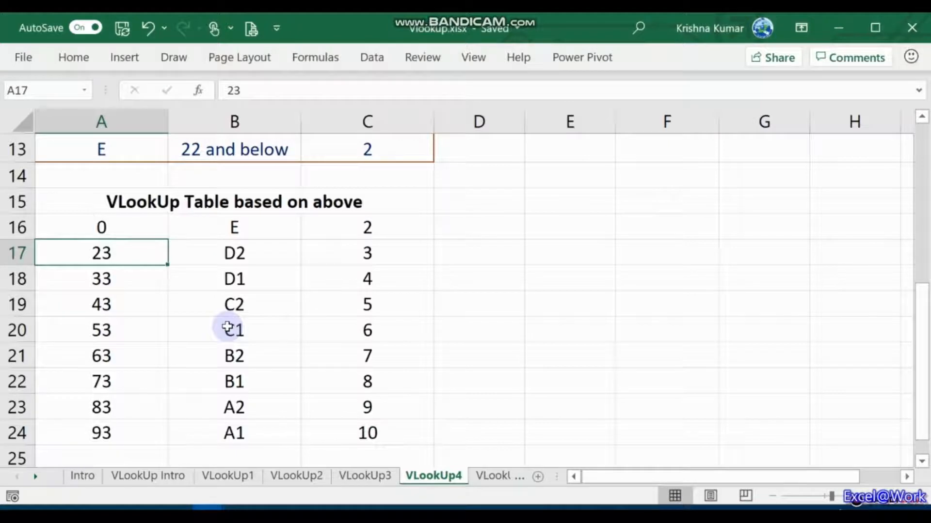
pyautogui.press('Down')
pyautogui.press('Right')
pyautogui.press('Right')
pyautogui.press('Up')
pyautogui.press('Left')
pyautogui.press('Left')
pyautogui.press('Right')
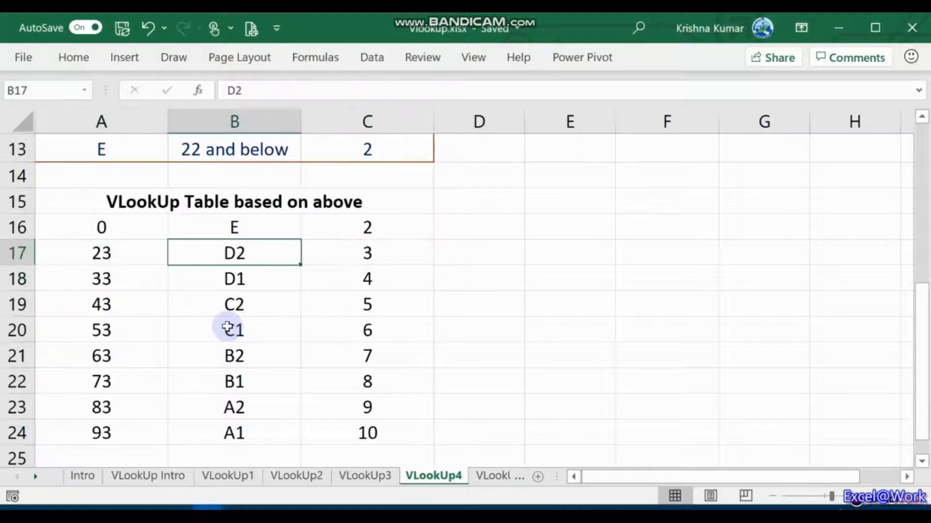
# Read down the lower mark limits in column A of the VLookUp table to its last row
pyautogui.press('Left')
pyautogui.press('Down')
pyautogui.press('Down')
pyautogui.press('Down')
pyautogui.press('Down')
pyautogui.press('Down')
pyautogui.press('Down')
pyautogui.press('Down')
pyautogui.press('Down')
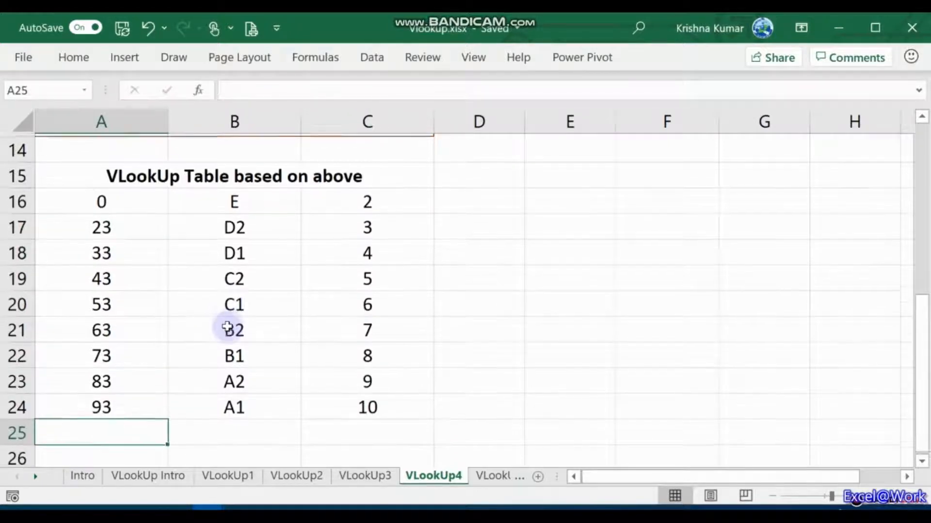
# Read the lower mark limits in column A of the VLookUp table from the bottom back up to the first row
pyautogui.press('Up')
pyautogui.press('Up')
pyautogui.press('Up')
pyautogui.press('Up')
pyautogui.press('Up')
pyautogui.press('Up')
pyautogui.press('Up')
pyautogui.press('Up')
pyautogui.press('Up')
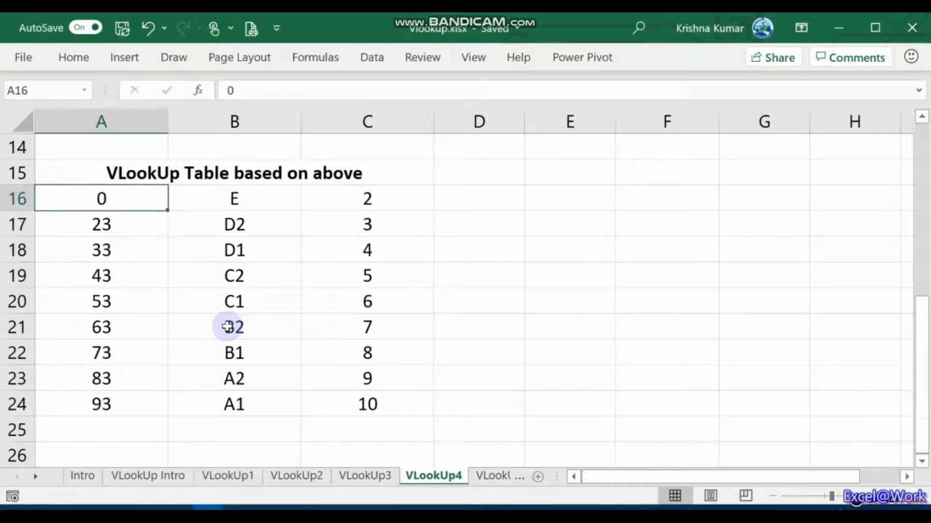
pyautogui.press('Right')
pyautogui.press('Right')
pyautogui.press('Right')
pyautogui.press('Down')
pyautogui.press('Down')
pyautogui.press('Down')
pyautogui.press('Down')
pyautogui.press('Down')
pyautogui.press('Down')
pyautogui.press('Down')
pyautogui.press('Down')
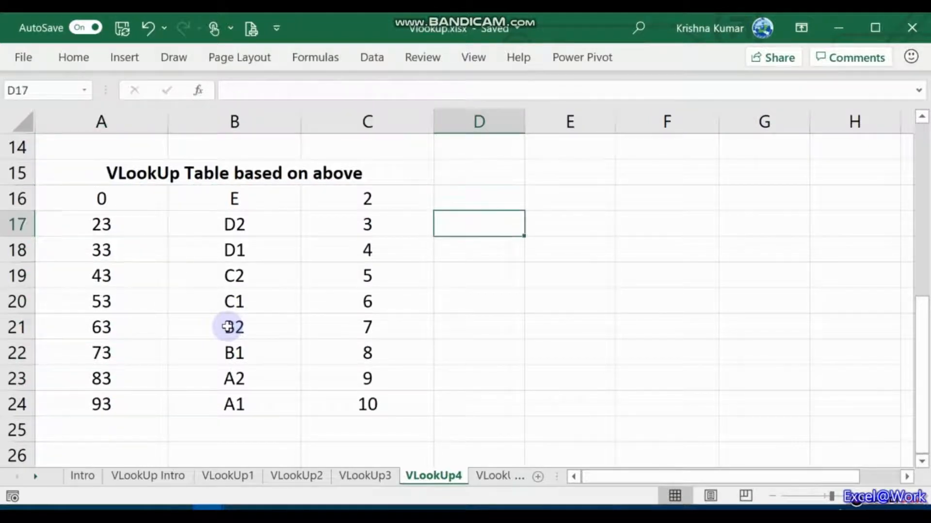
pyautogui.press('Down')
pyautogui.press('Down')
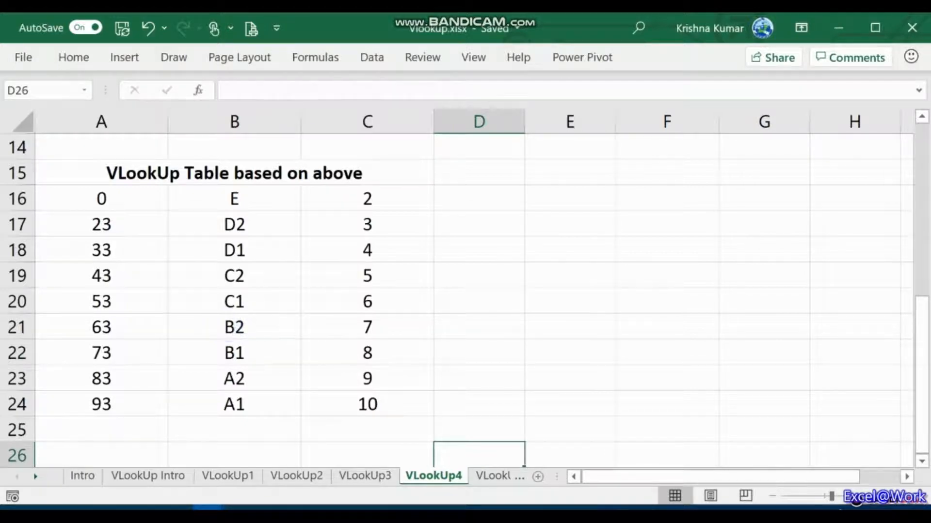
# Enter the headings Marks, Grade and Grade Point in cells D16 to F16, beside the VLookUp table
pyautogui.scroll(1, 525, 228)
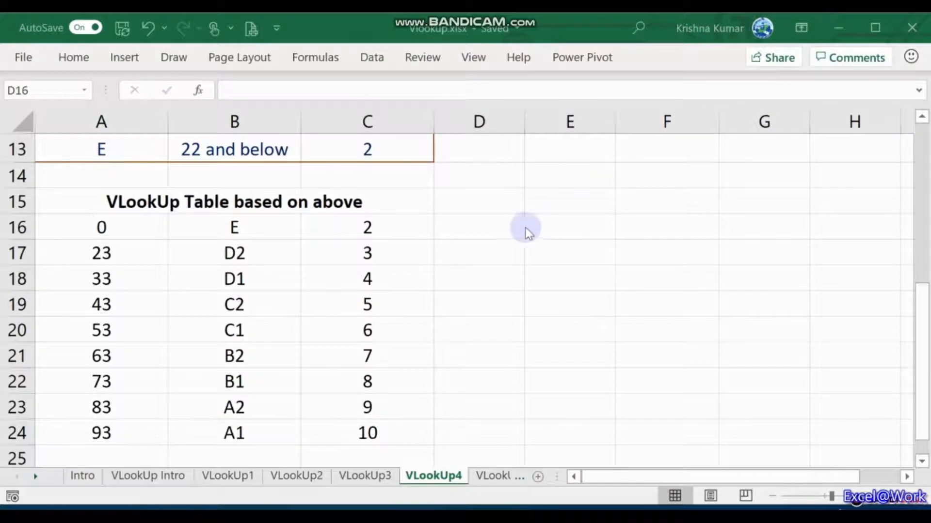
pyautogui.click(473, 229)
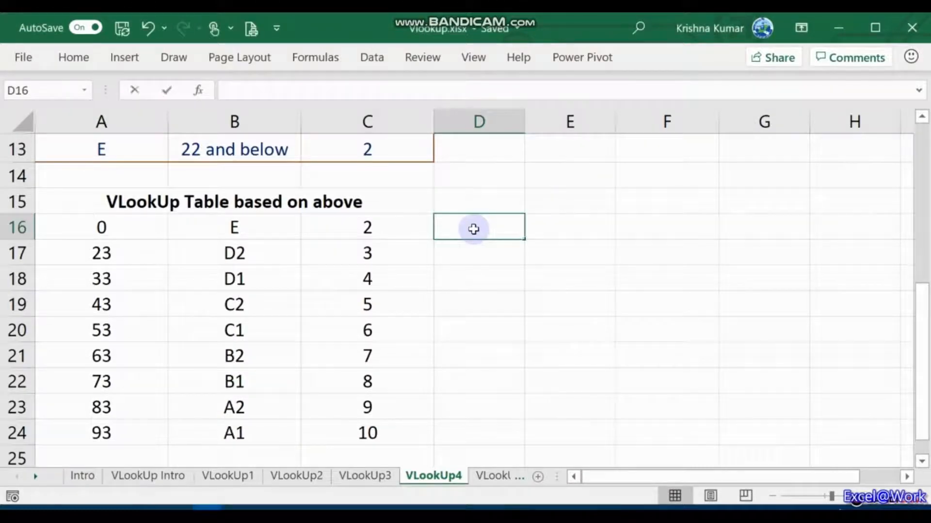
pyautogui.write('Marks')
pyautogui.press('Tab')
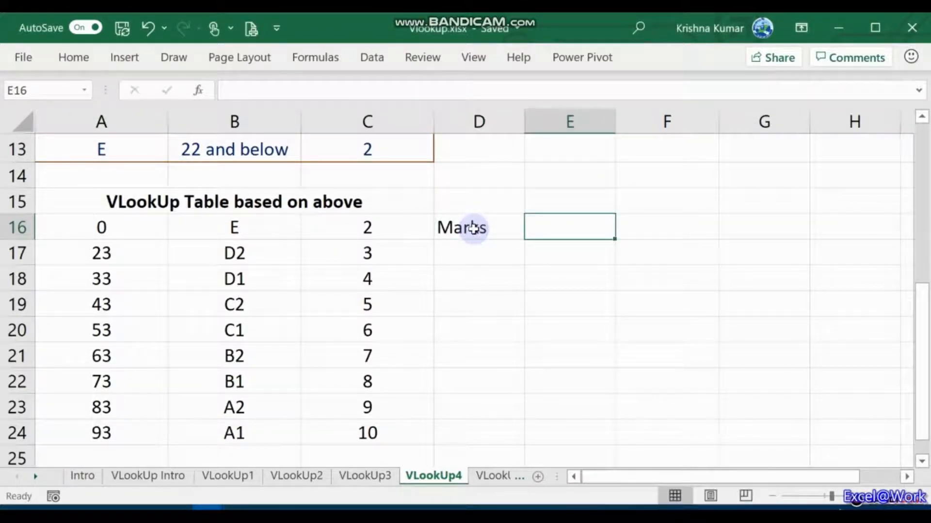
pyautogui.write('Grade')
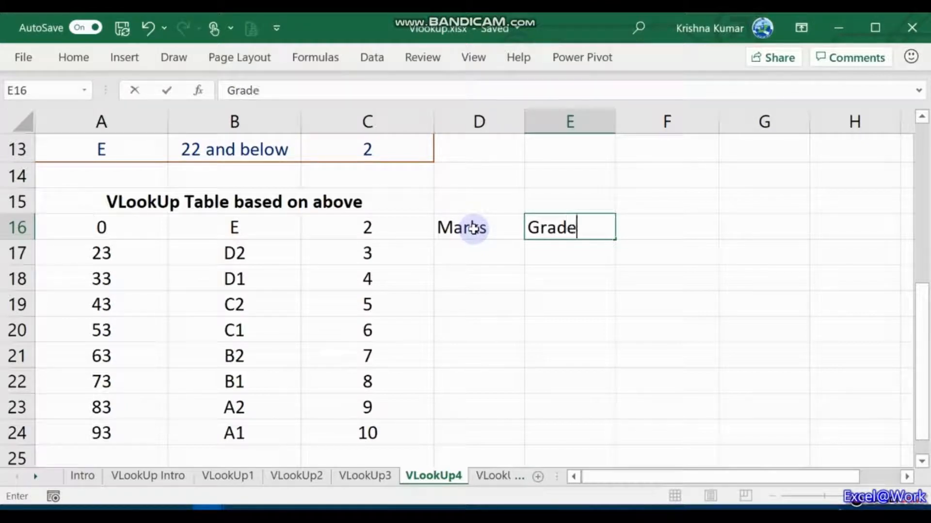
pyautogui.press('Tab')
pyautogui.write('Gra')
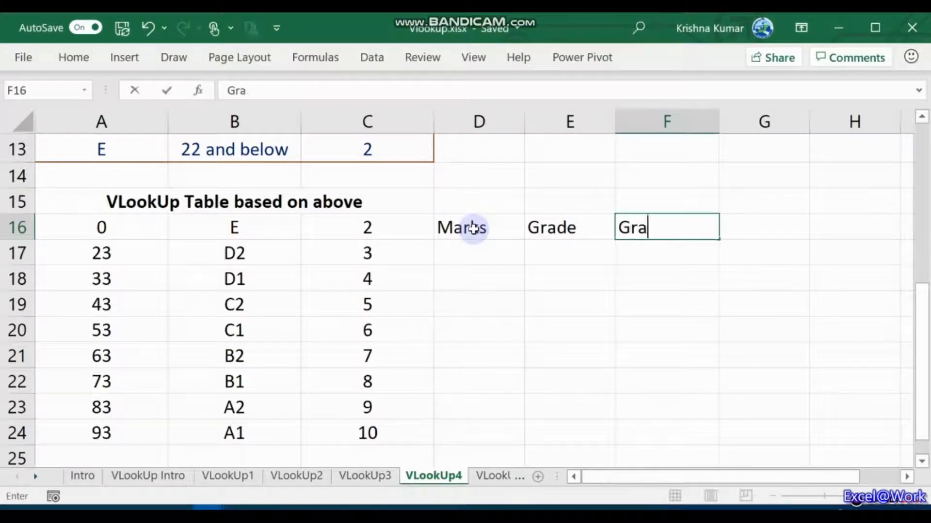
pyautogui.write('de Poi')
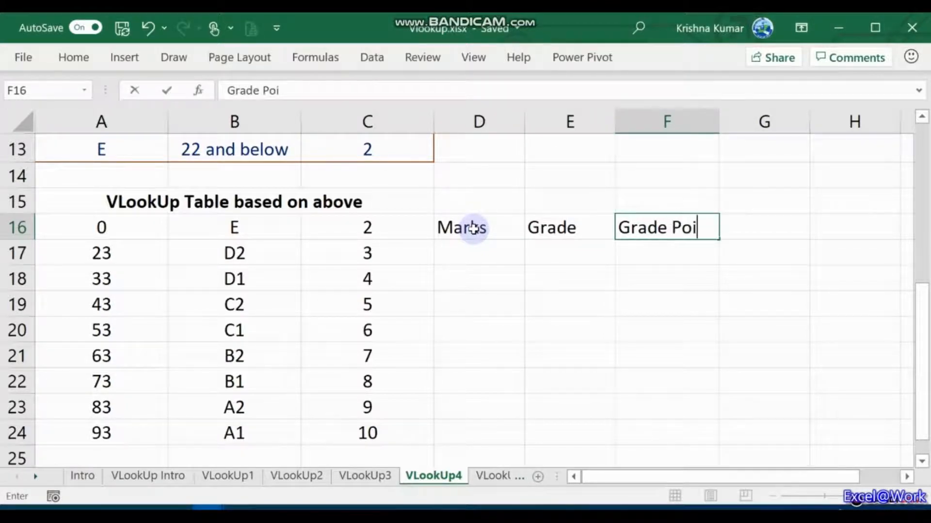
pyautogui.write('nt')
pyautogui.press('Return')
# Set red outline and inside borders for the heading row and the empty row below it, D16:F17
pyautogui.click(473, 228)
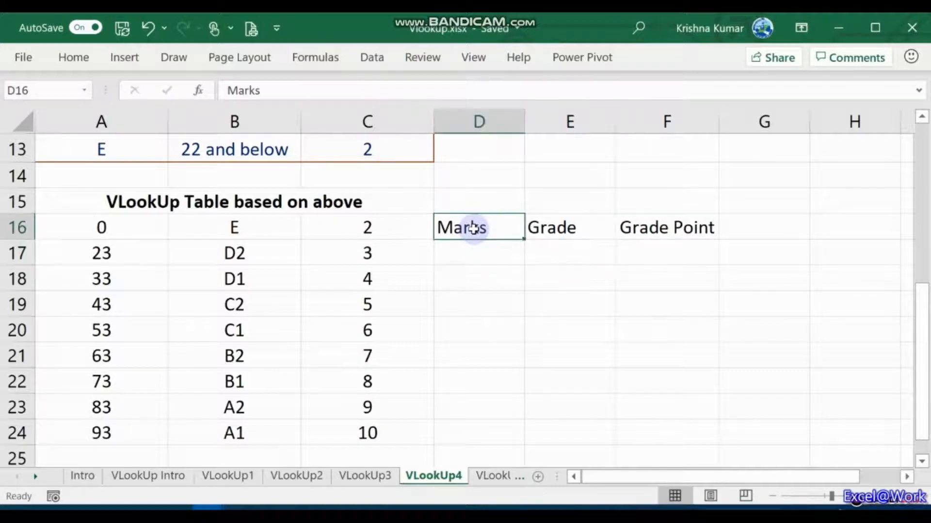
pyautogui.hotkey('shift', 'Down')
pyautogui.hotkey('shift', 'Right')
pyautogui.hotkey('shift', 'Right')
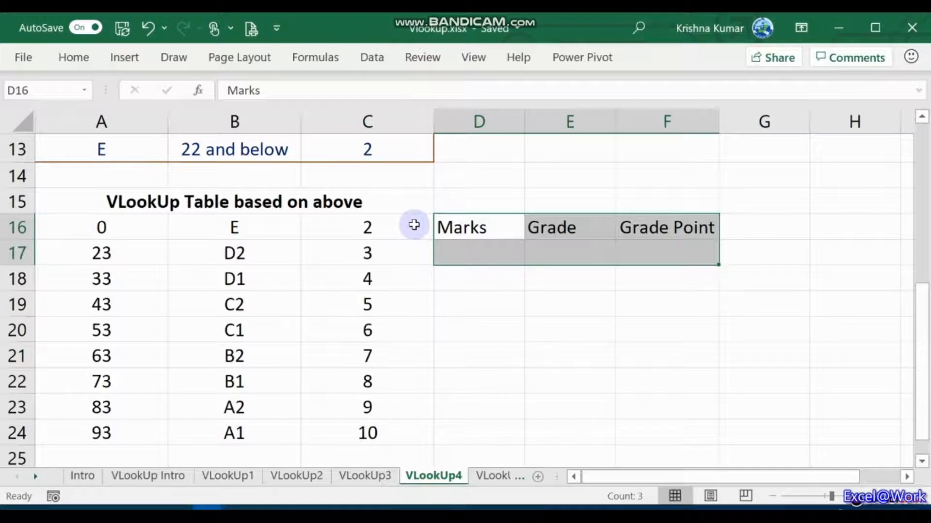
pyautogui.hotkey('ctrl', '1')
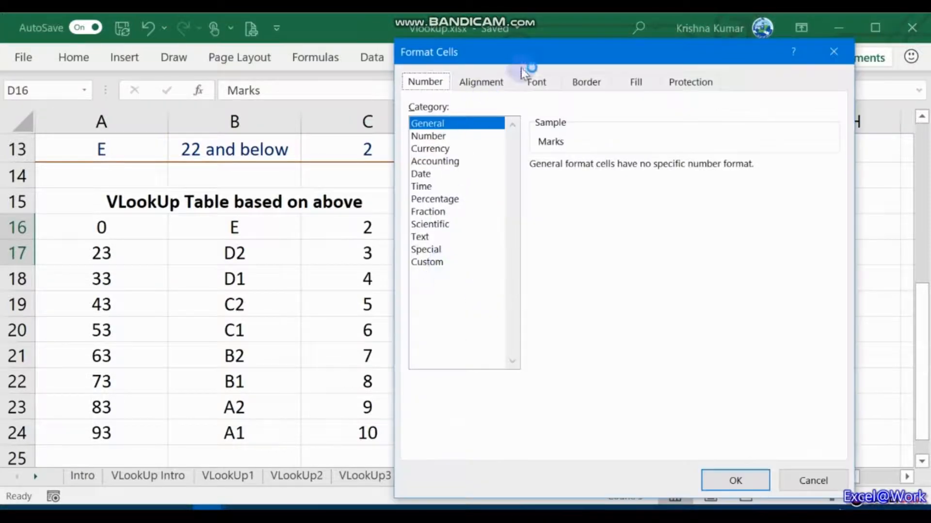
pyautogui.click(587, 82)
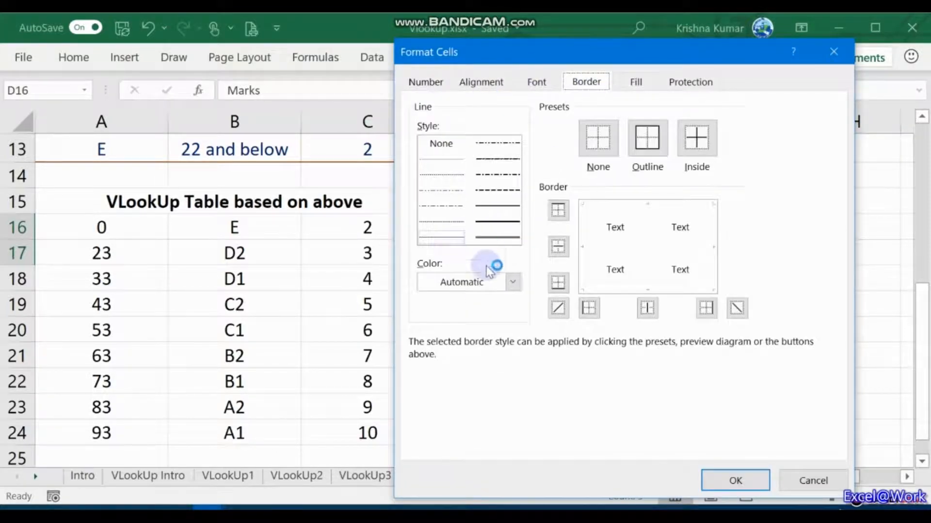
pyautogui.click(512, 282)
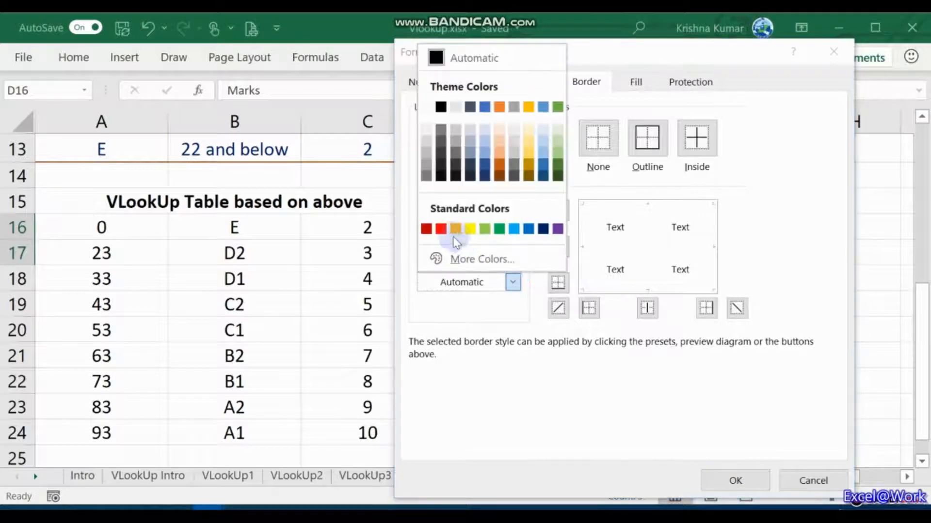
pyautogui.click(440, 228)
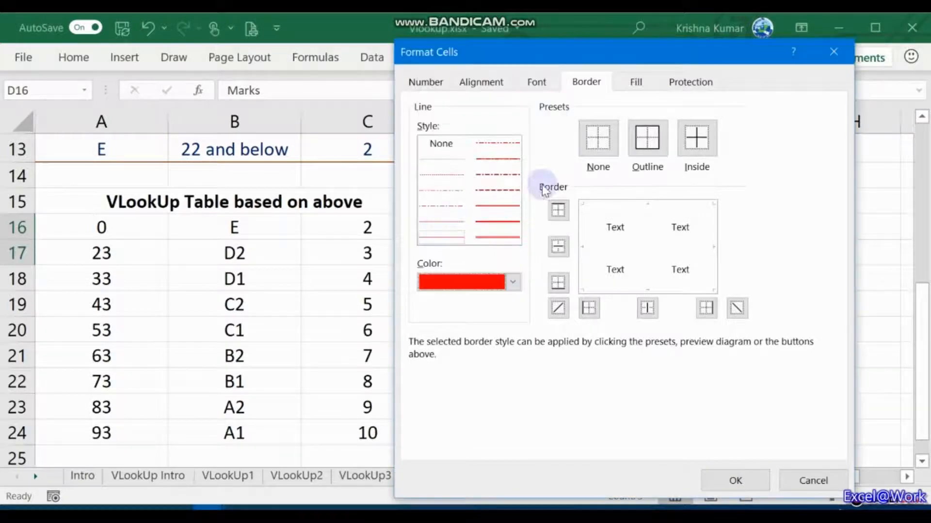
pyautogui.click(654, 141)
pyautogui.click(696, 138)
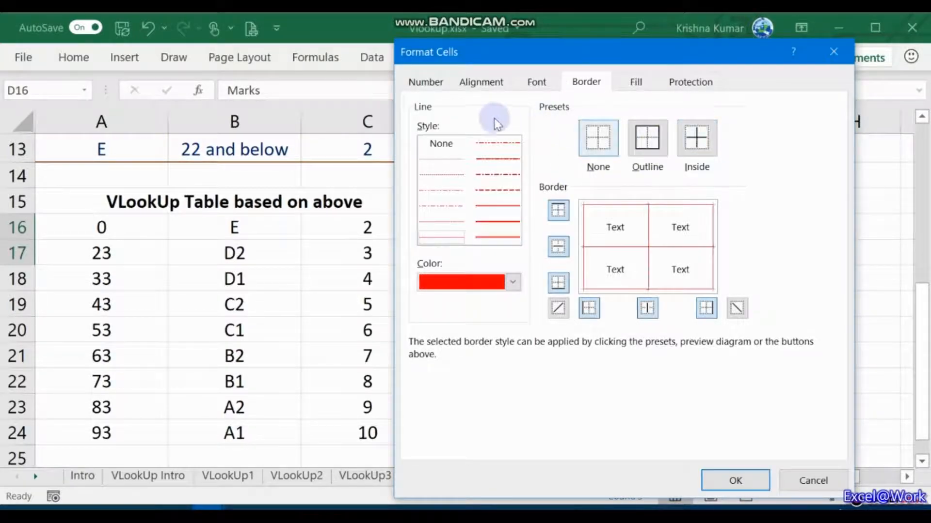
# Center the text of D16:F17 both horizontally and vertically and apply the cell formatting
pyautogui.click(486, 82)
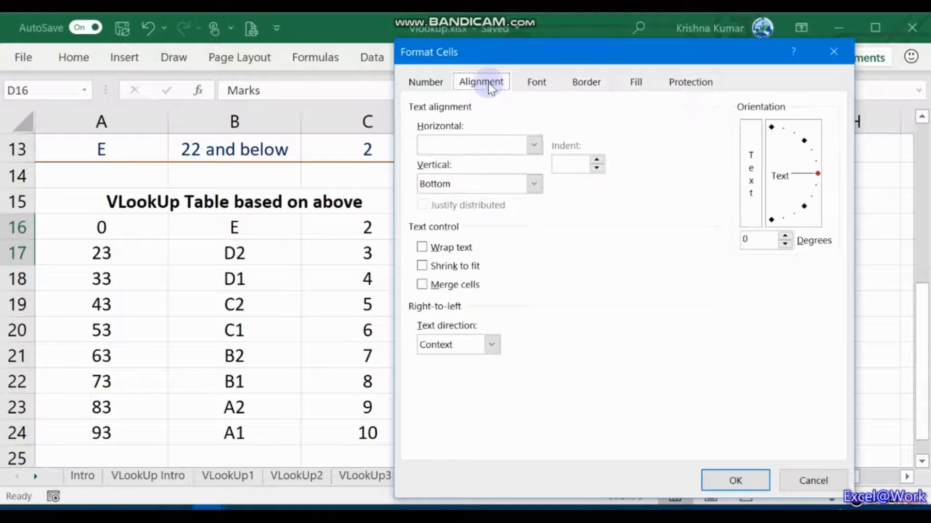
pyautogui.click(533, 144)
pyautogui.click(460, 185)
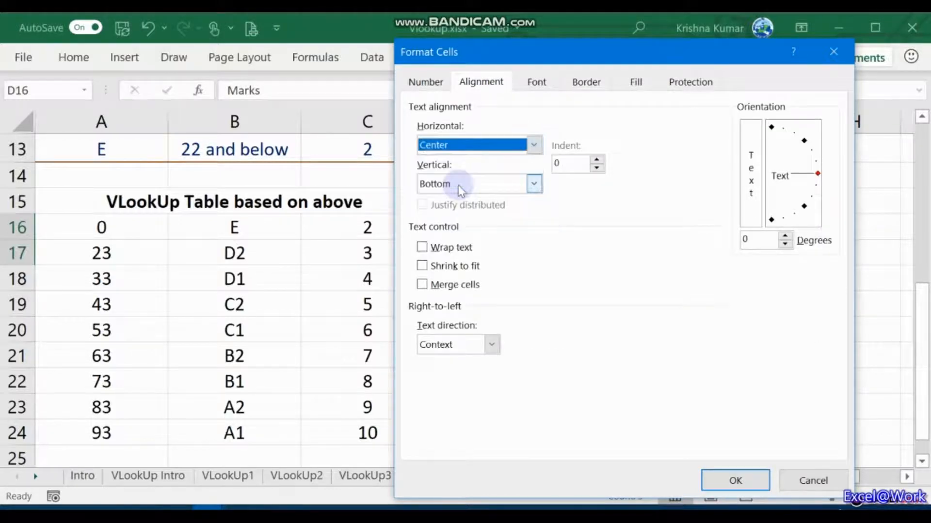
pyautogui.click(477, 187)
pyautogui.click(464, 213)
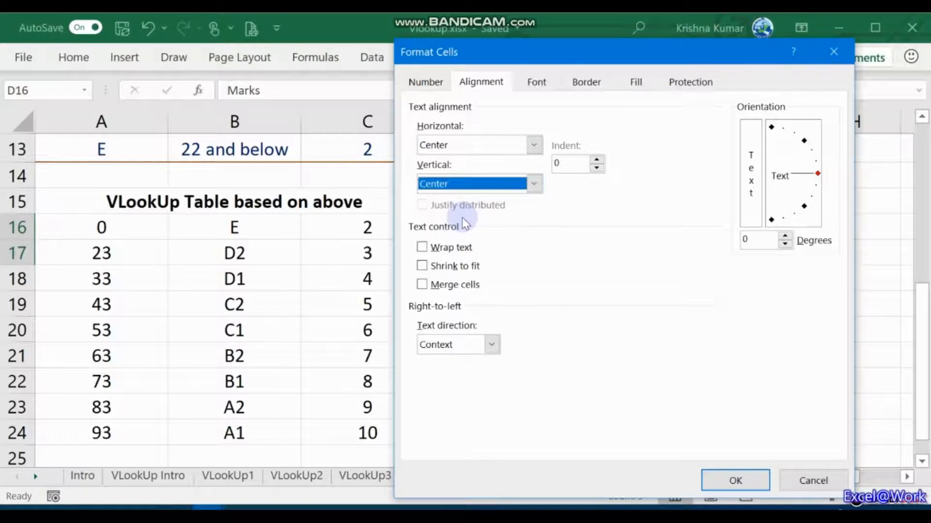
pyautogui.click(709, 478)
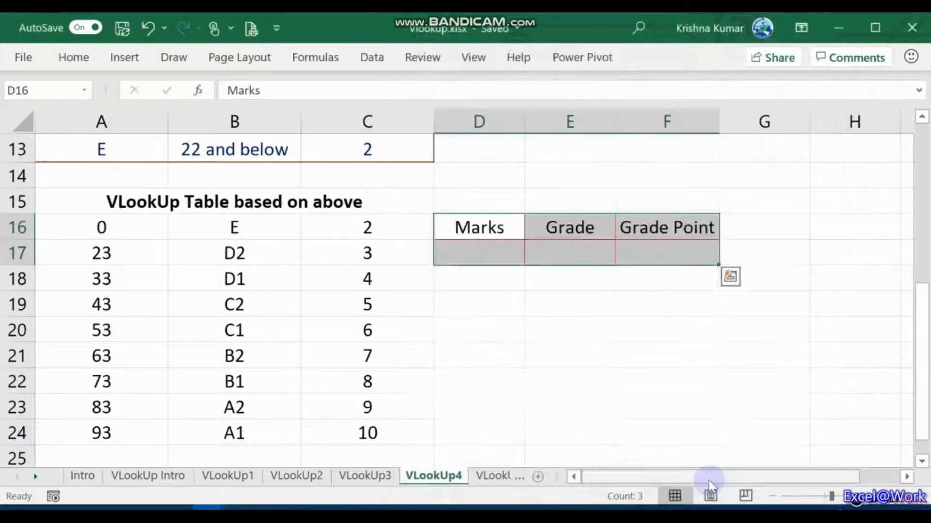
# Enter 75 as the sample mark in D17
pyautogui.press('Down')
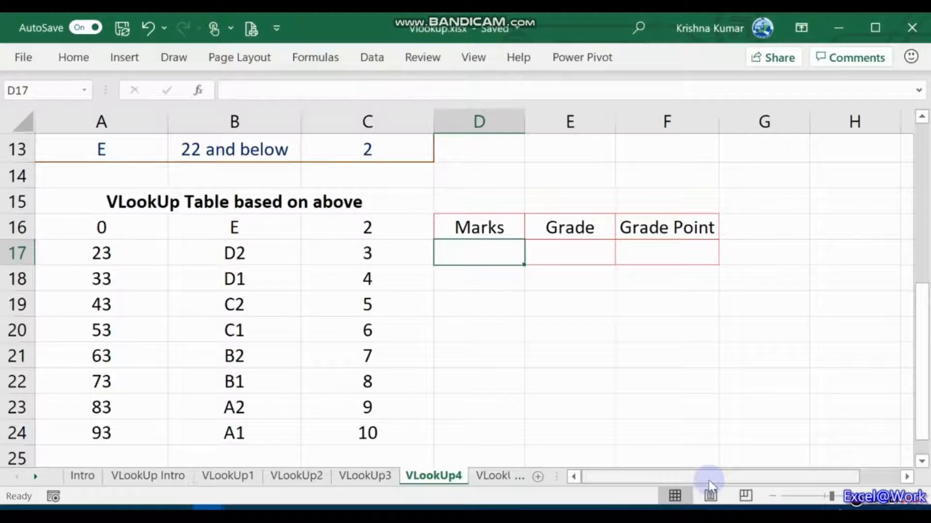
pyautogui.write('75')
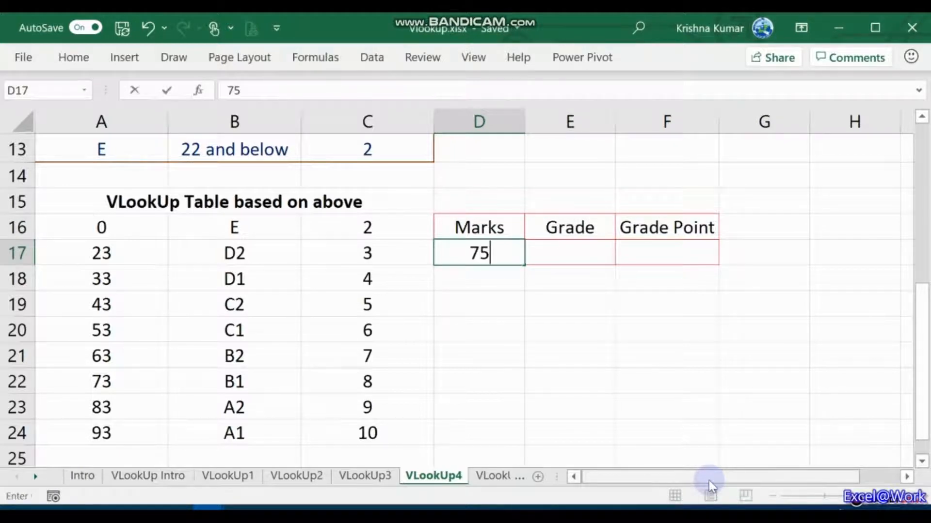
pyautogui.press('Tab')
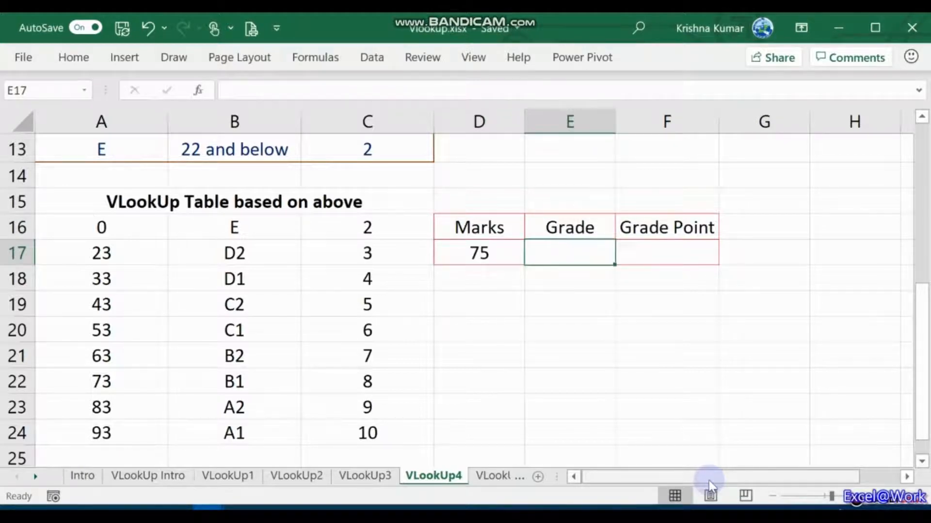
pyautogui.write('=')
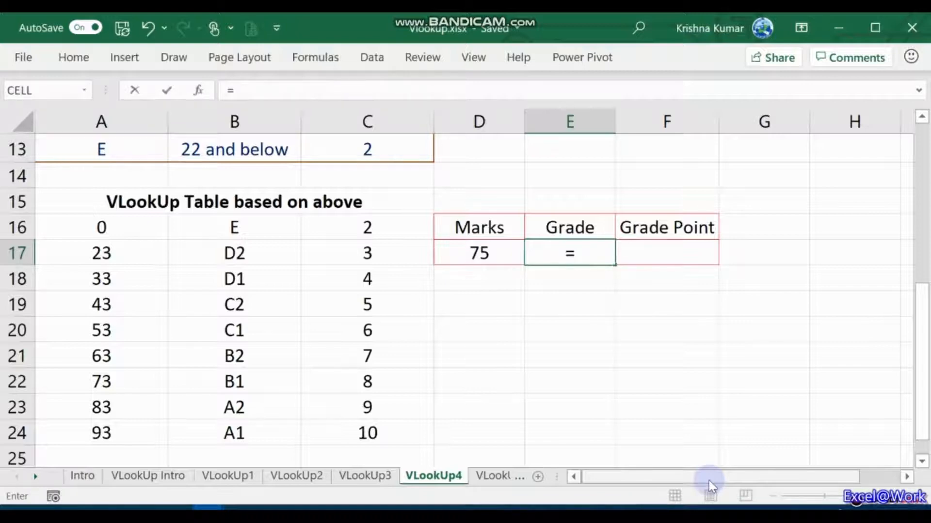
pyautogui.press('Escape')
# Set the sample mark under the Marks heading in D17 to 73
pyautogui.press('Left')
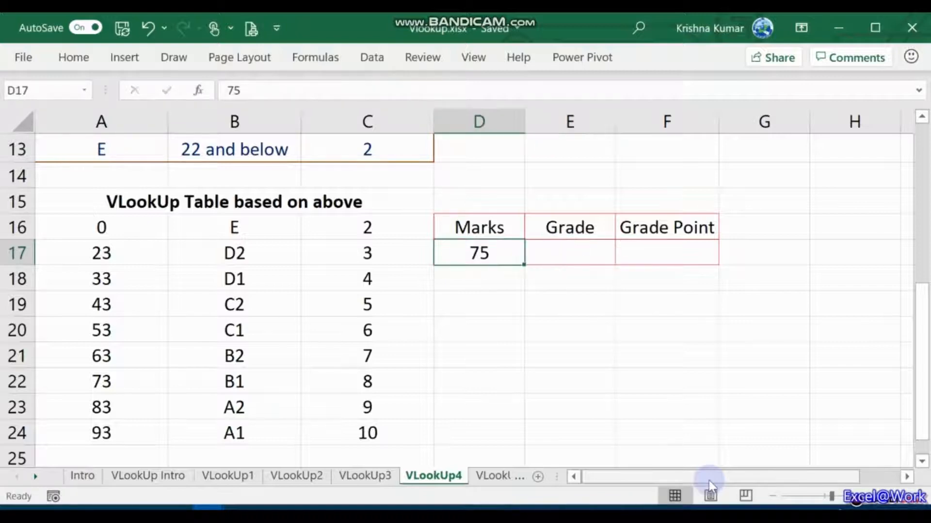
pyautogui.press('Down')
pyautogui.press('Up')
pyautogui.write('73')
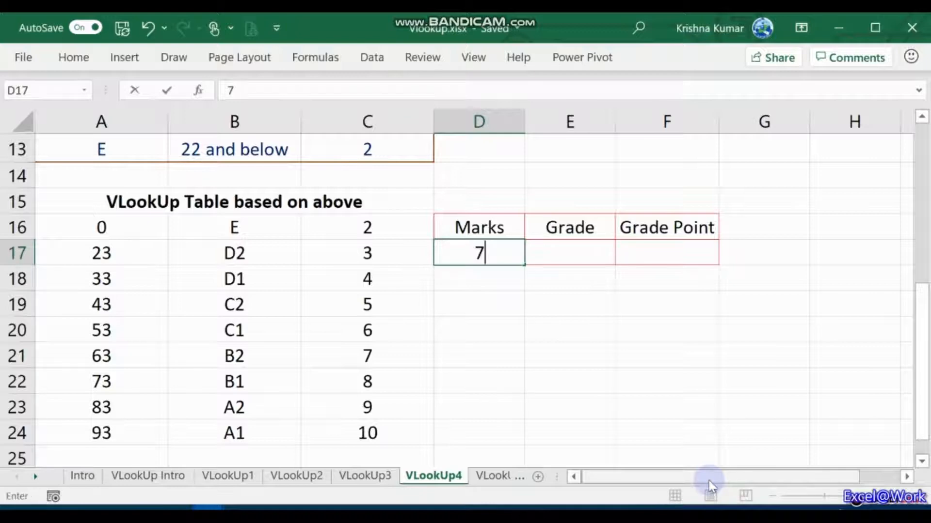
pyautogui.press('Tab')
# Begin a VLOOKUP formula in the Grade cell E17 with the mark in D17 as its lookup value
pyautogui.write('=vlook')
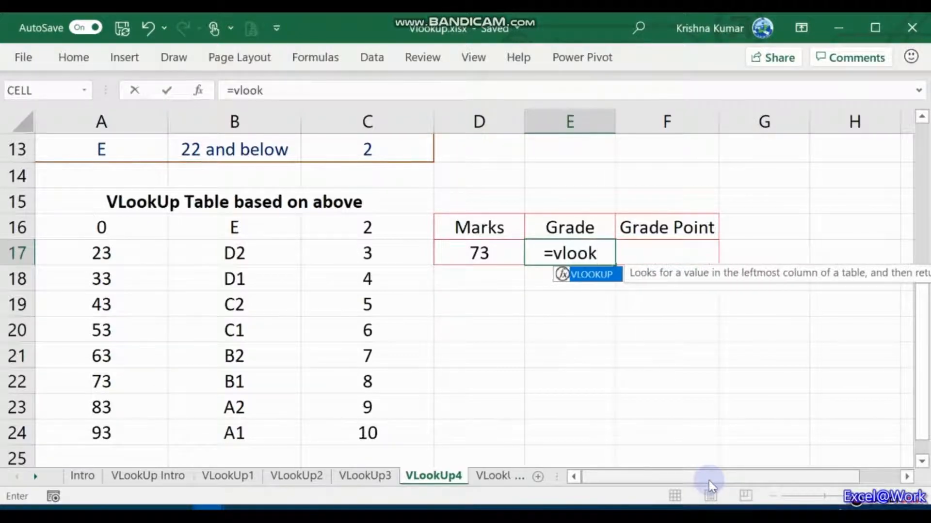
pyautogui.press('Tab')
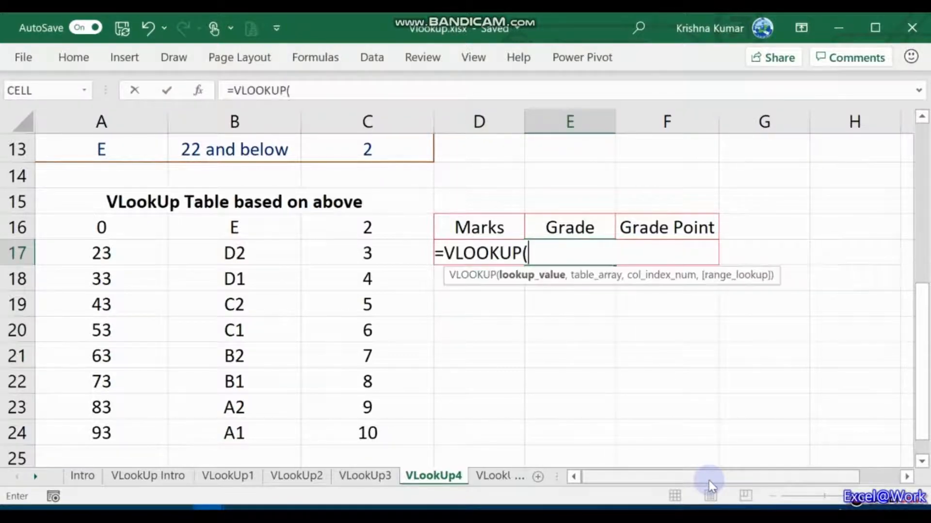
pyautogui.press('Left')
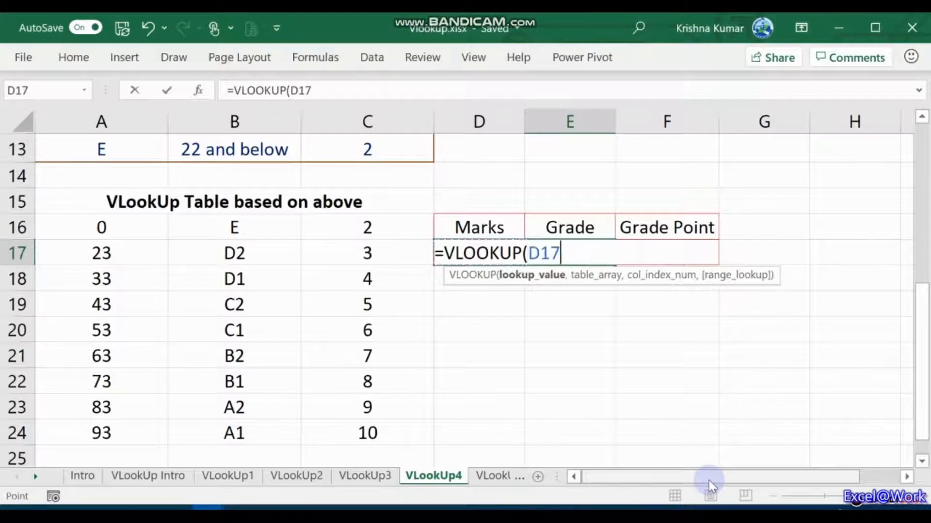
pyautogui.write(',')
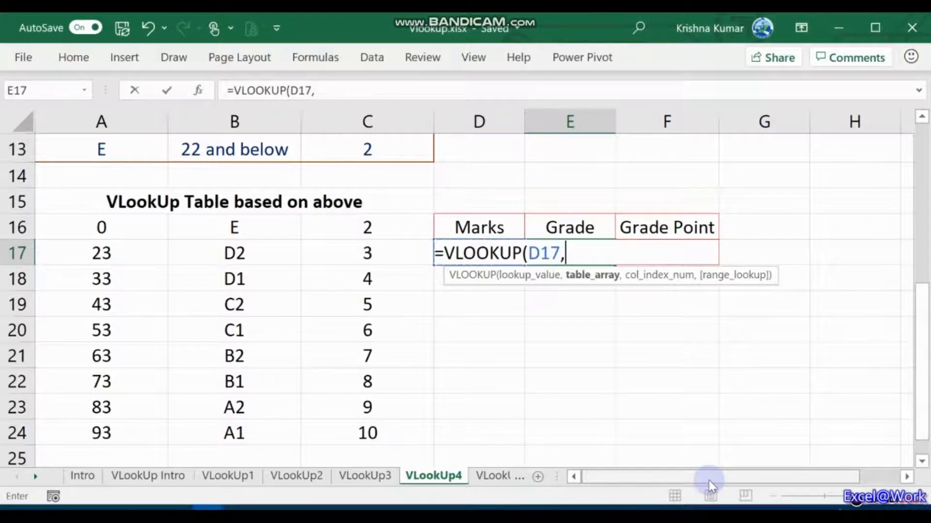
# Supply the lookup table A16:C24, named KVGrade, as the table array of the Grade formula in E17
pyautogui.press('Left')
pyautogui.press('Left')
pyautogui.press('Left')
pyautogui.press('Left')
pyautogui.press('Up')
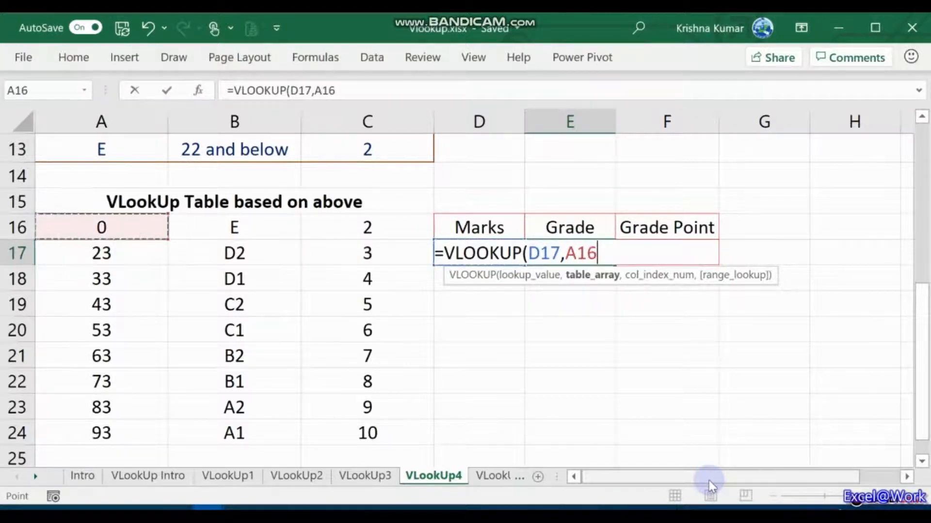
pyautogui.hotkey('shift', 'Down')
pyautogui.hotkey('shift', 'Down')
pyautogui.hotkey('shift', 'Down')
pyautogui.hotkey('shift', 'Down')
pyautogui.hotkey('shift', 'Down')
pyautogui.hotkey('shift', 'Down')
pyautogui.hotkey('shift', 'Down')
pyautogui.hotkey('shift', 'Down')
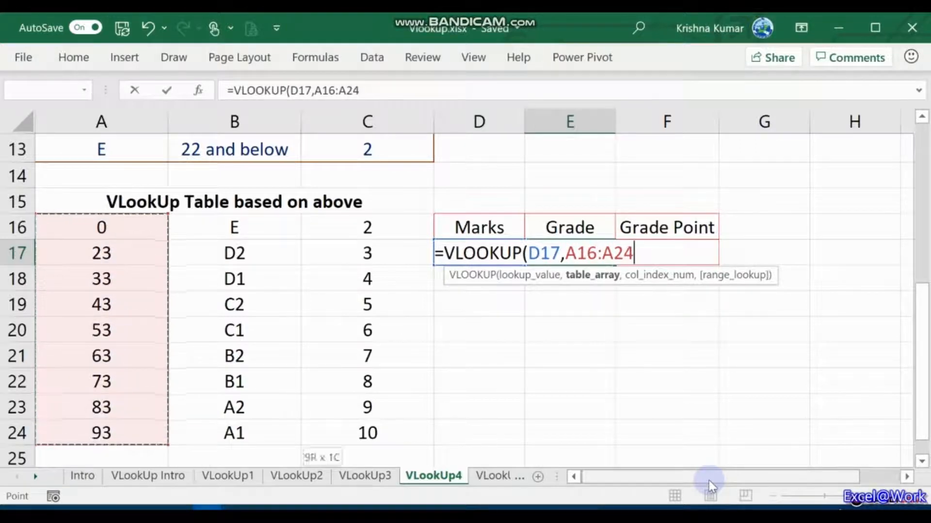
pyautogui.hotkey('shift', 'Right')
pyautogui.hotkey('shift', 'Right')
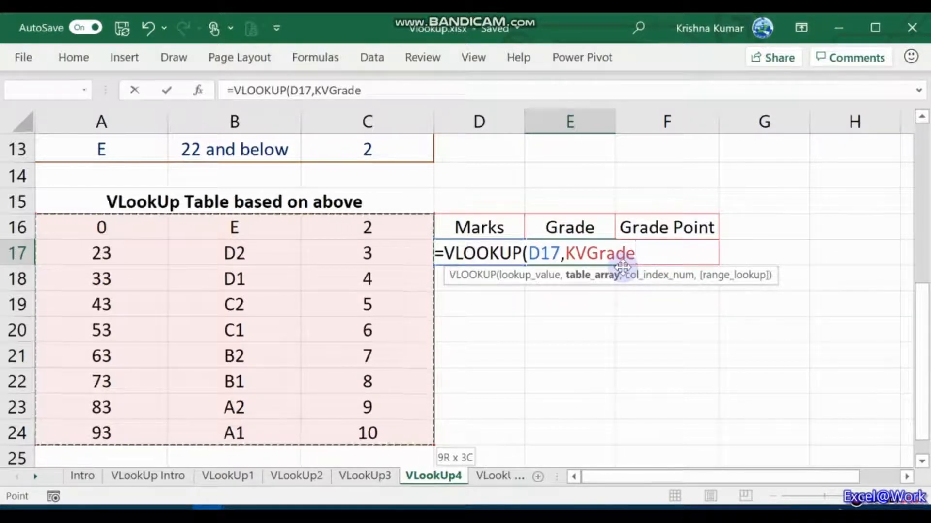
pyautogui.write(',')
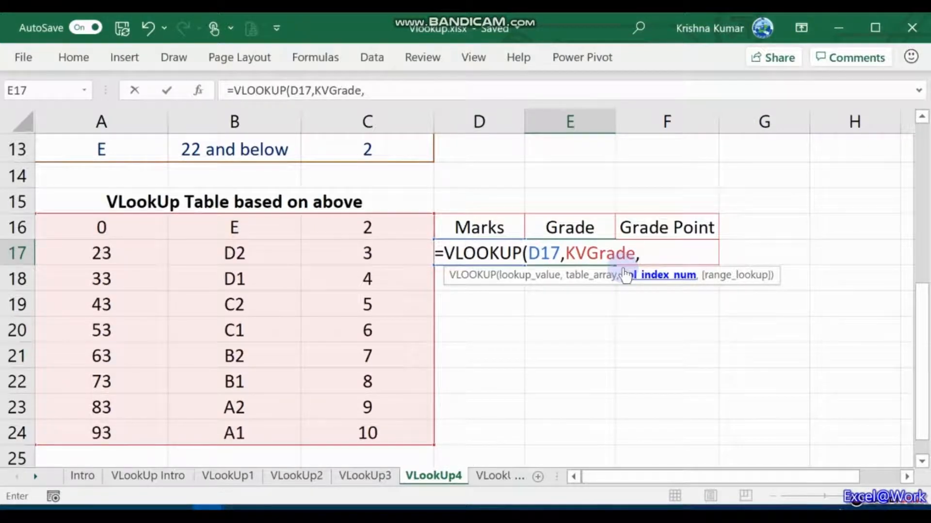
# Complete the Grade formula in E17 with column index 2 and FALSE for an exact match
pyautogui.write('2 ,')
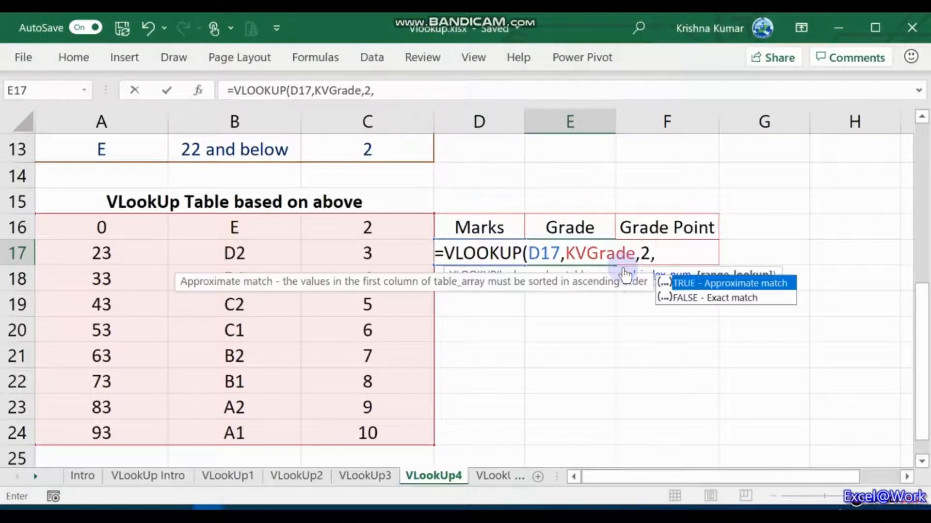
pyautogui.press('Down')
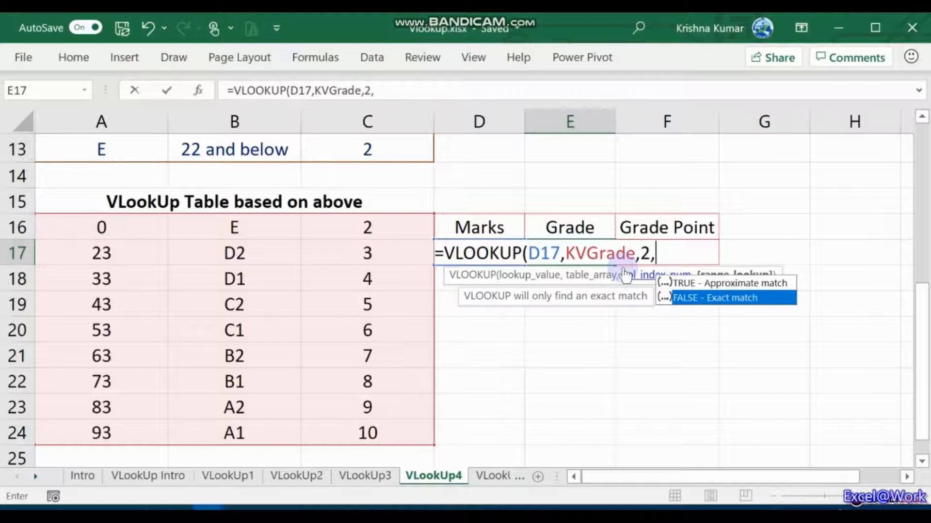
pyautogui.press('Tab')
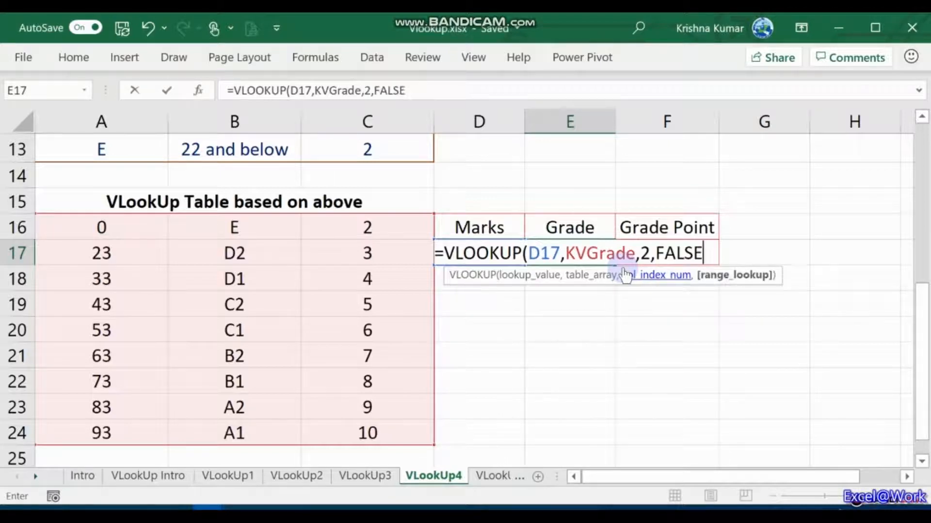
pyautogui.write(')')
pyautogui.press('Return')
pyautogui.press('Up')
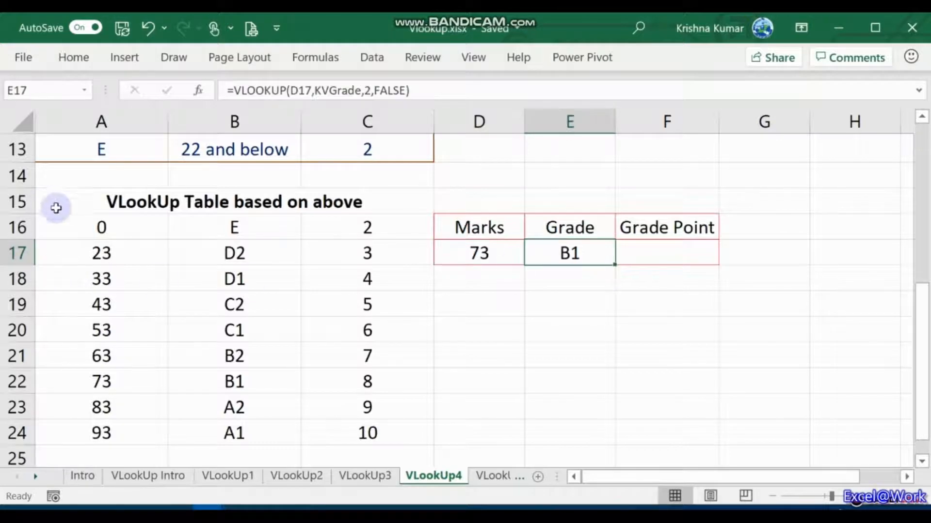
# Select the lookup table A16:C24 and check the range name assigned to it
pyautogui.click(69, 225)
pyautogui.hotkey('shift', 'Right')
pyautogui.hotkey('shift', 'Down')
pyautogui.hotkey('shift', 'Down')
pyautogui.hotkey('shift', 'Down')
pyautogui.hotkey('shift', 'Down')
pyautogui.hotkey('shift', 'Down')
pyautogui.hotkey('shift', 'Down')
pyautogui.hotkey('shift', 'Down')
pyautogui.hotkey('shift', 'Down')
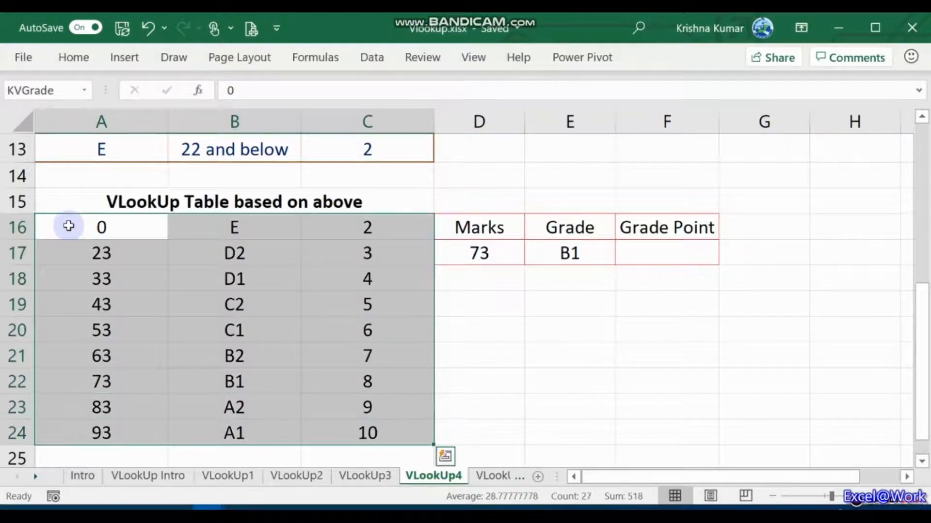
pyautogui.click(61, 90)
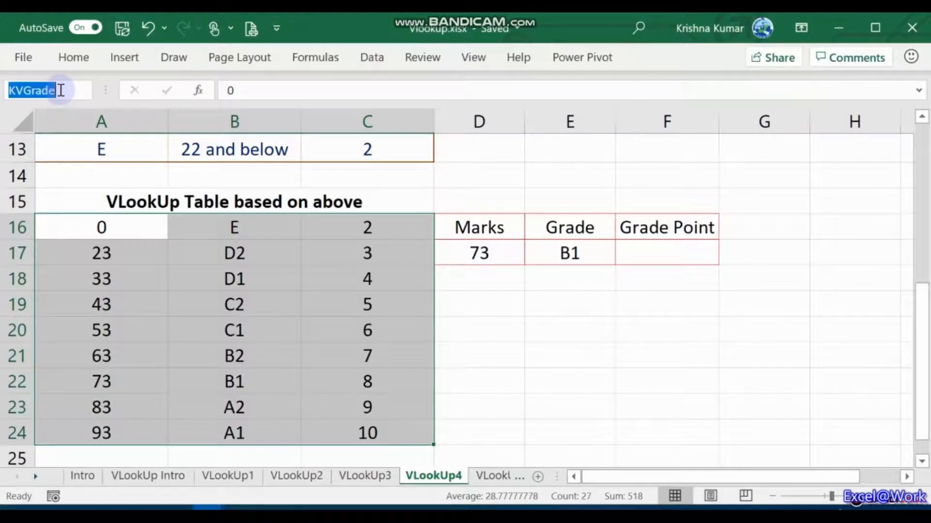
pyautogui.press('Escape')
# Copy the full VLOOKUP formula text from the Grade cell E17, leaving that cell's contents intact
pyautogui.click(666, 247)
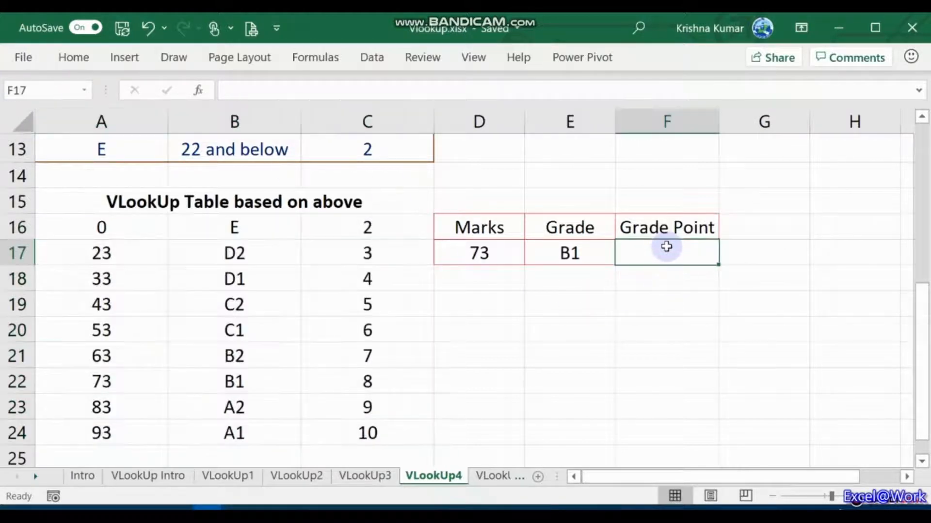
pyautogui.press('Left')
pyautogui.click(667, 247)
pyautogui.press('Left')
pyautogui.press('F2')
pyautogui.hotkey('shift', 'Left')
pyautogui.hotkey('shift', 'Left')
pyautogui.hotkey('shift', 'Left')
pyautogui.hotkey('shift', 'Left')
pyautogui.hotkey('shift', 'Left')
pyautogui.hotkey('shift', 'Left')
pyautogui.hotkey('shift', 'Left')
pyautogui.hotkey('shift', 'Left')
pyautogui.hotkey('shift', 'Left')
pyautogui.hotkey('shift', 'Left')
pyautogui.hotkey('shift', 'Left')
pyautogui.hotkey('shift', 'Left')
pyautogui.hotkey('shift', 'Left')
pyautogui.hotkey('shift', 'Left')
pyautogui.hotkey('shift', 'Left')
pyautogui.hotkey('shift', 'Left')
pyautogui.hotkey('shift', 'Left')
pyautogui.hotkey('shift', 'Left')
pyautogui.hotkey('shift', 'Left')
pyautogui.hotkey('shift', 'Left')
pyautogui.hotkey('ctrl', 'c')
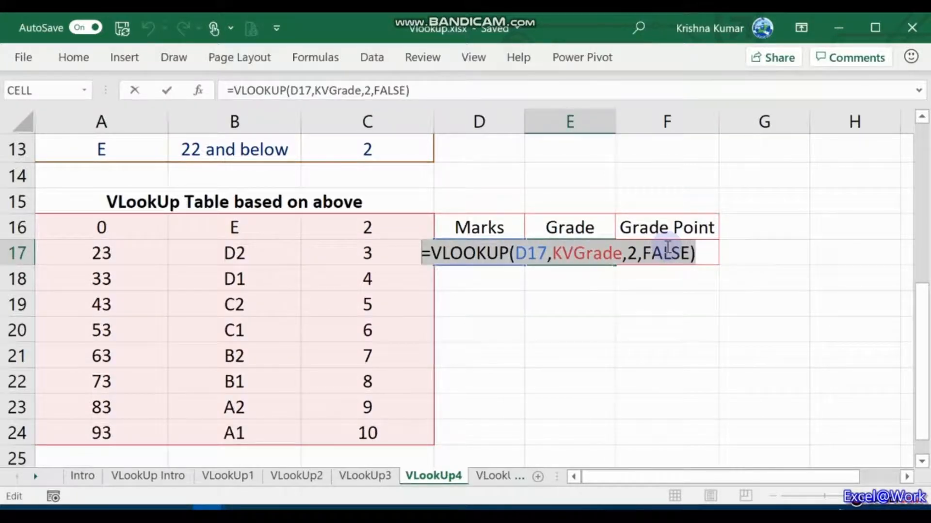
pyautogui.press('Escape')
# Paste the copied VLOOKUP formula into the Grade Point cell F17 and change its column index to 3
pyautogui.click(667, 247)
pyautogui.press('F2')
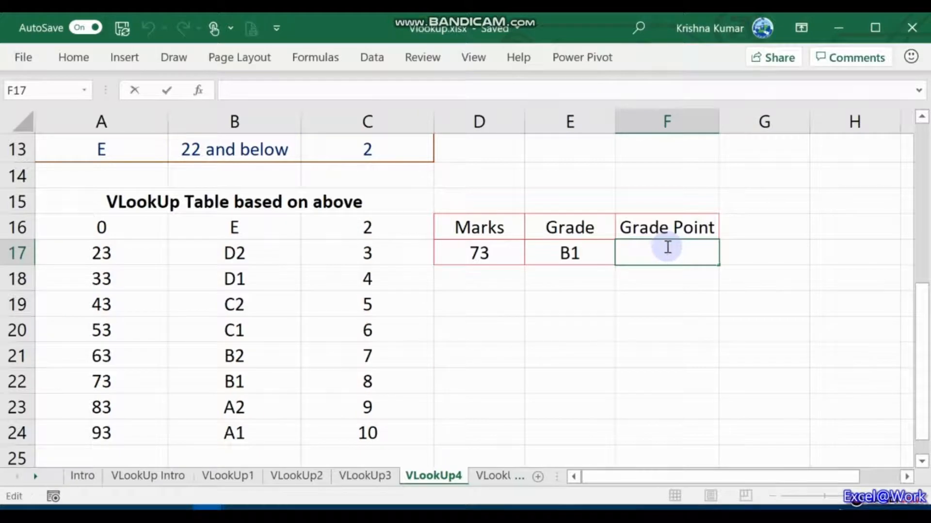
pyautogui.hotkey('ctrl', 'v')
pyautogui.press('Left')
pyautogui.press('Left')
pyautogui.press('Left')
pyautogui.press('Left')
pyautogui.press('Left')
pyautogui.press('Left')
pyautogui.press('Left')
pyautogui.press('Left')
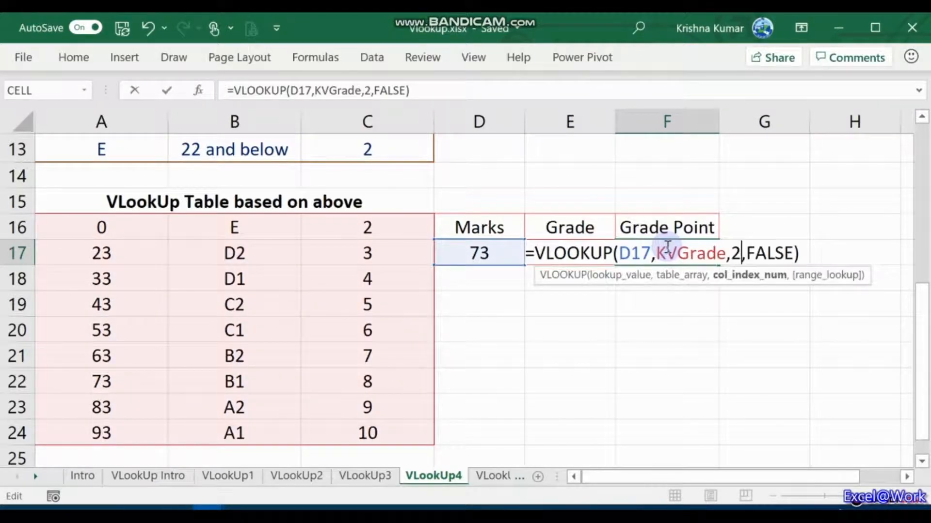
pyautogui.write('3')
pyautogui.press('Delete')
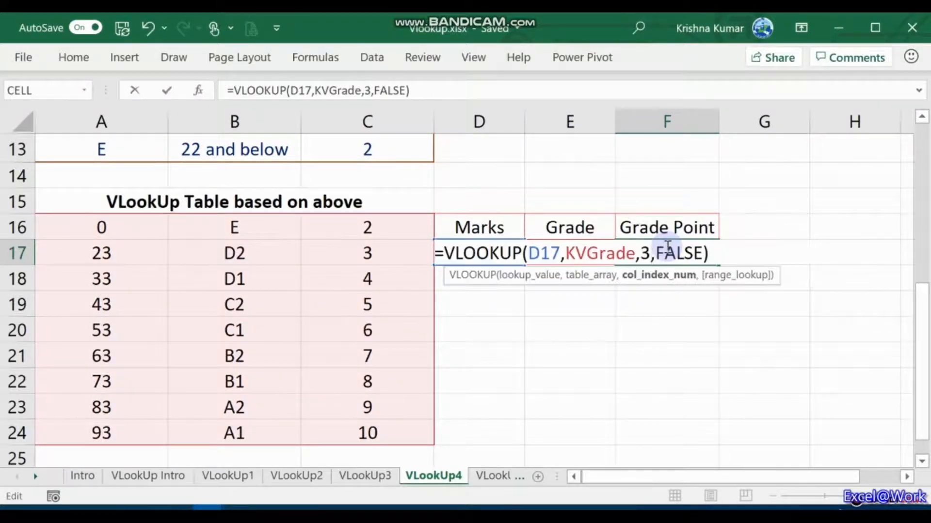
pyautogui.press('Return')
pyautogui.click(667, 250)
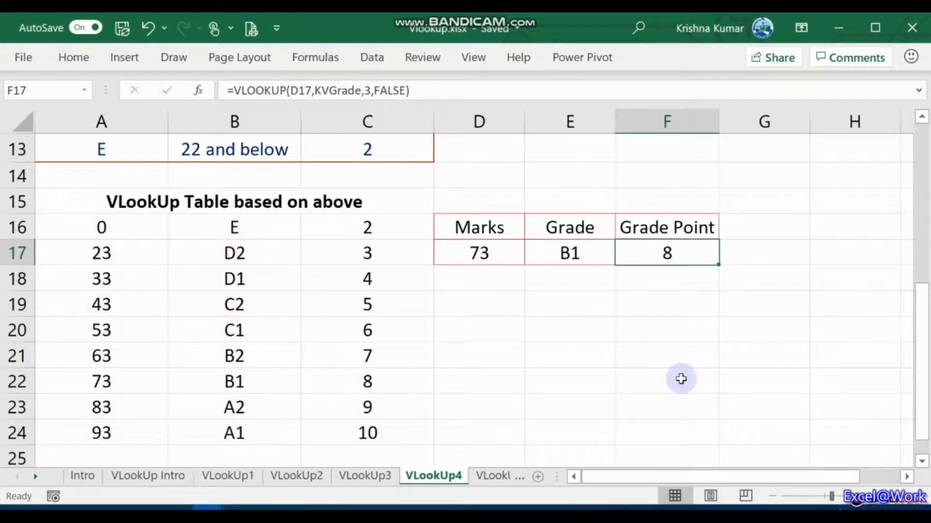
# Review the mark in D17 and compare the VLOOKUP formulas in E17 and F17
pyautogui.press('Left')
pyautogui.press('Left')
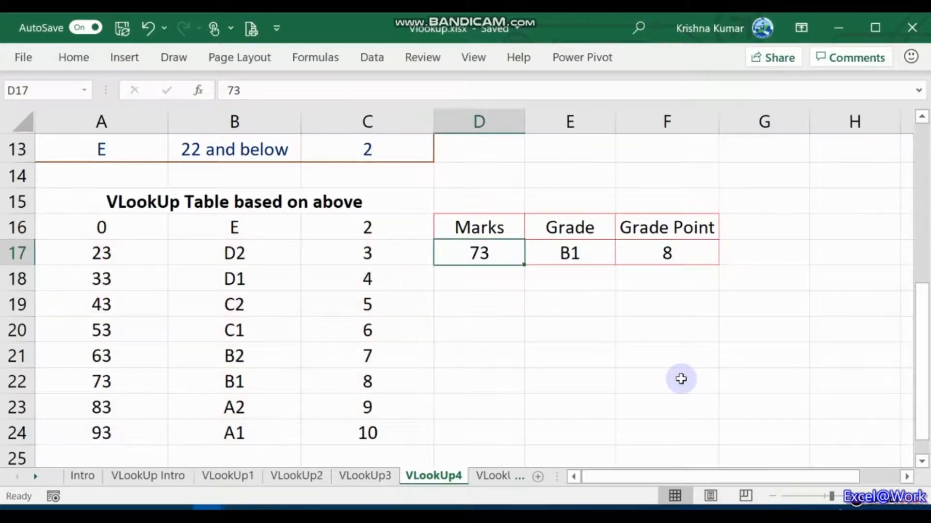
pyautogui.press('Right')
pyautogui.press('Right')
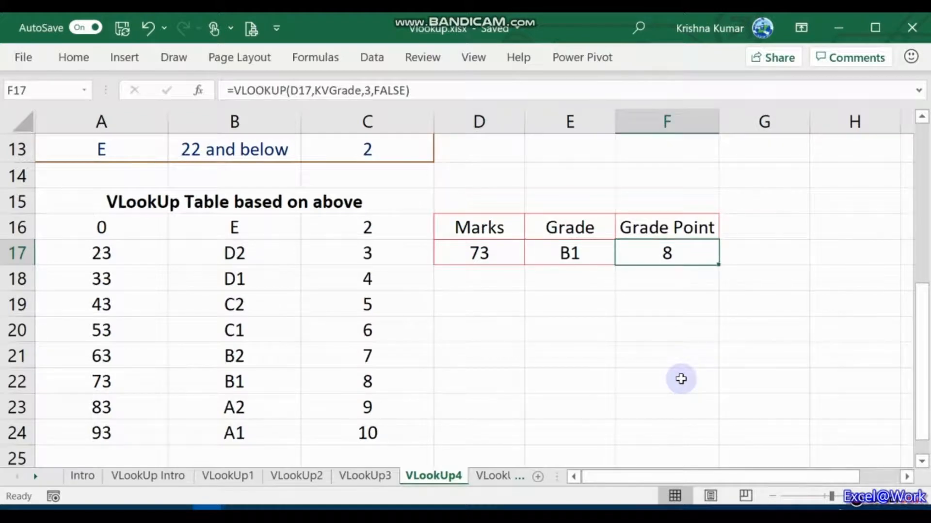
pyautogui.press('Left')
pyautogui.press('Left')
pyautogui.press('Right')
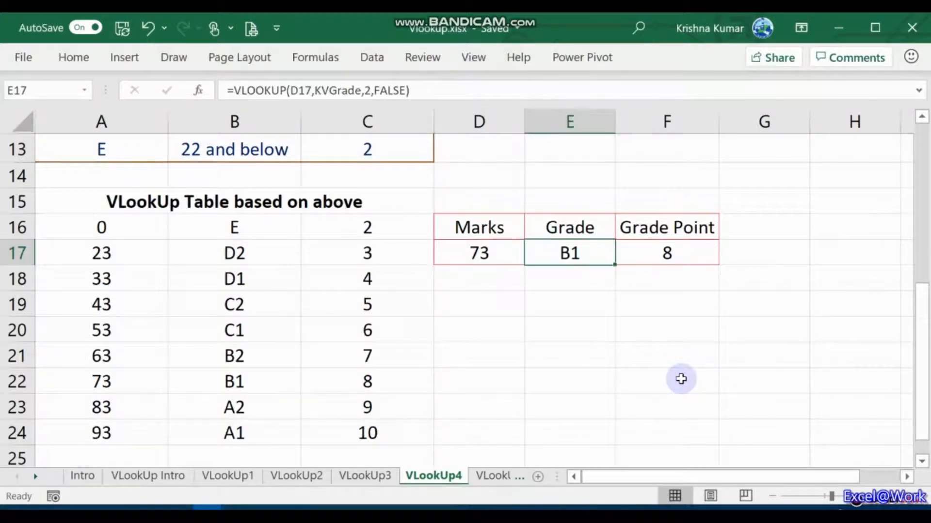
pyautogui.press('Left')
pyautogui.press('Right')
pyautogui.press('F2')
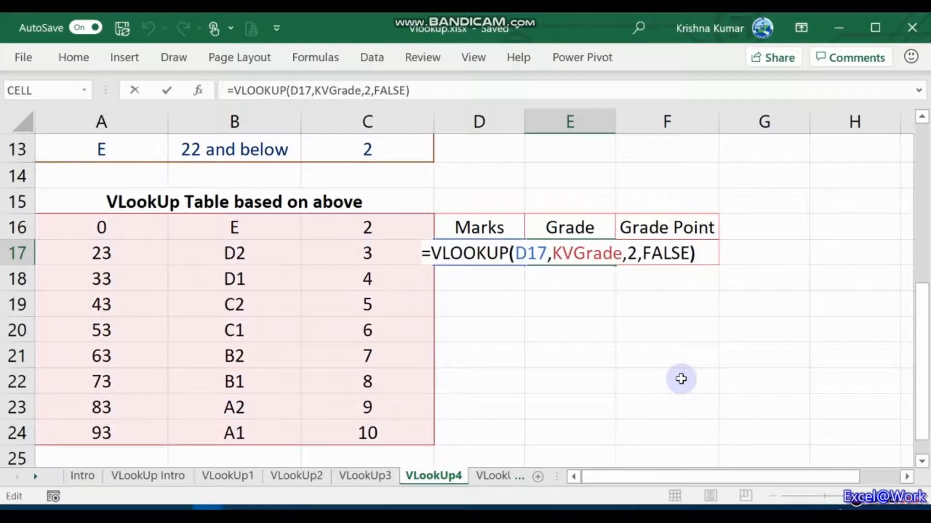
pyautogui.press('Tab')
pyautogui.press('F2')
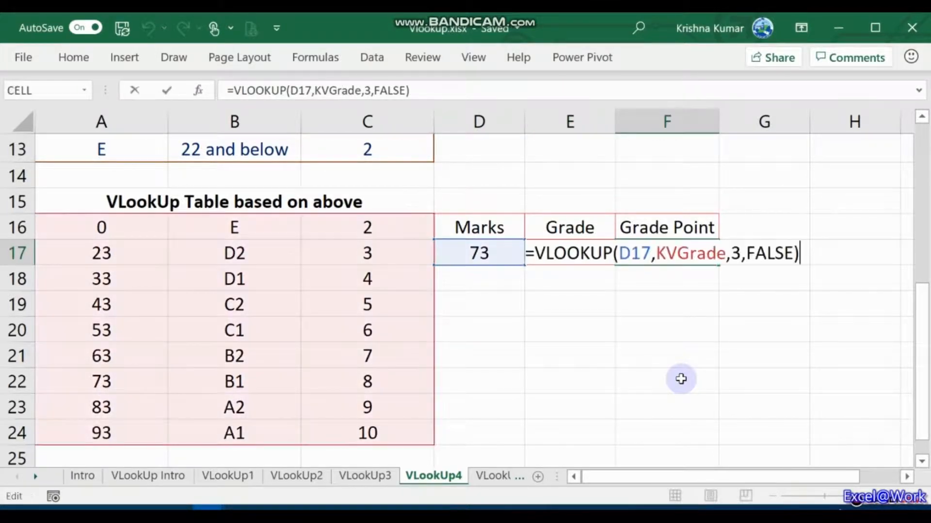
pyautogui.hotkey('shift', 'Tab')
# Set the sample mark in D17 to 75
pyautogui.press('Left')
pyautogui.press('Left')
pyautogui.press('Right')
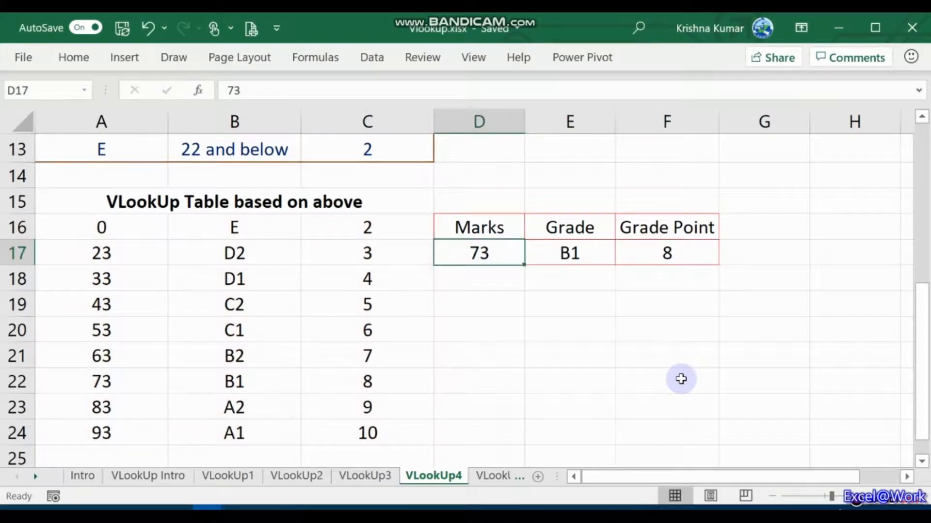
pyautogui.write('75')
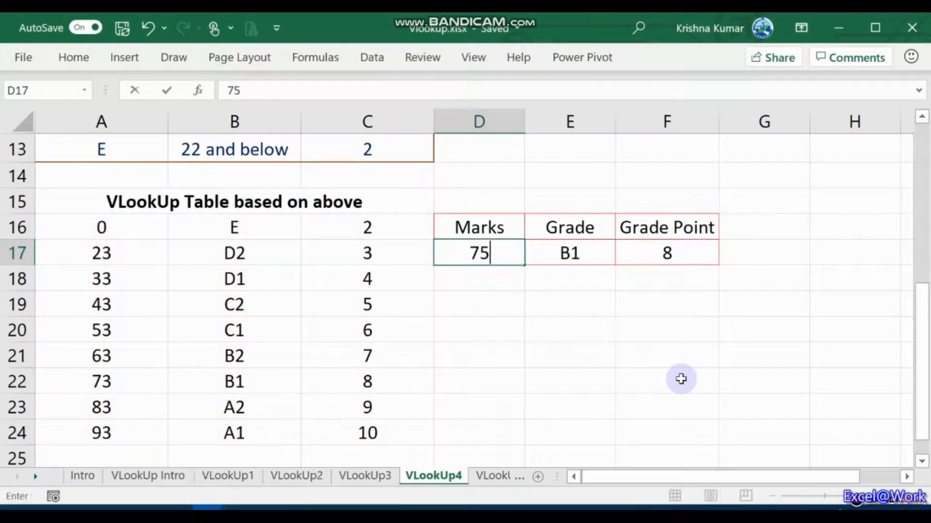
pyautogui.press('Tab')
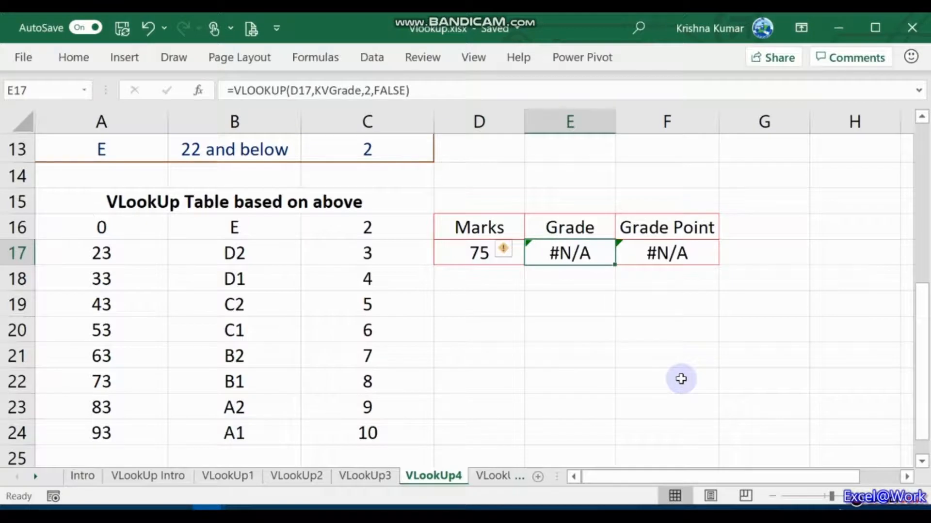
# Check the Grade and Grade Point results, and look for the sample mark in the lookup table's first column
pyautogui.press('Tab')
pyautogui.hotkey('shift', 'Tab')
pyautogui.press('Left')
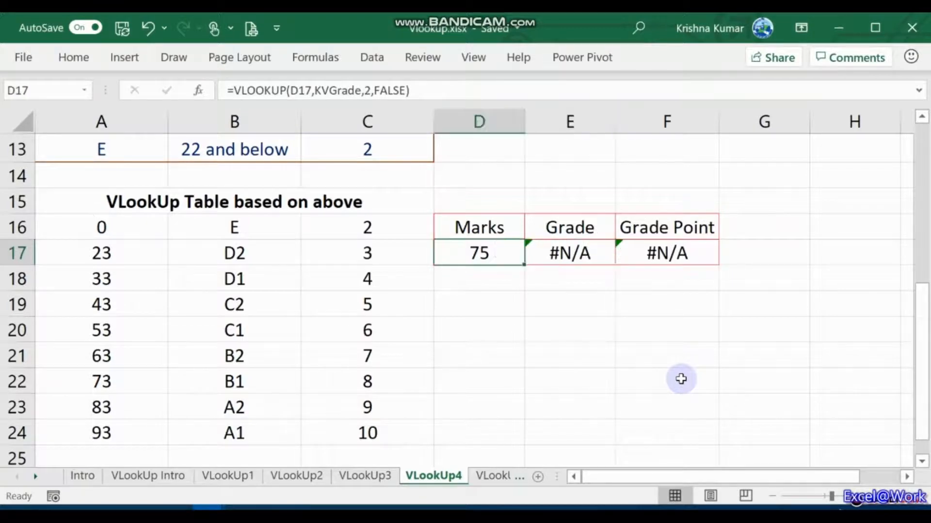
pyautogui.press('Left')
pyautogui.press('Left')
pyautogui.press('Left')
pyautogui.press('Down')
pyautogui.press('Down')
pyautogui.press('Down')
pyautogui.press('Down')
pyautogui.press('Down')
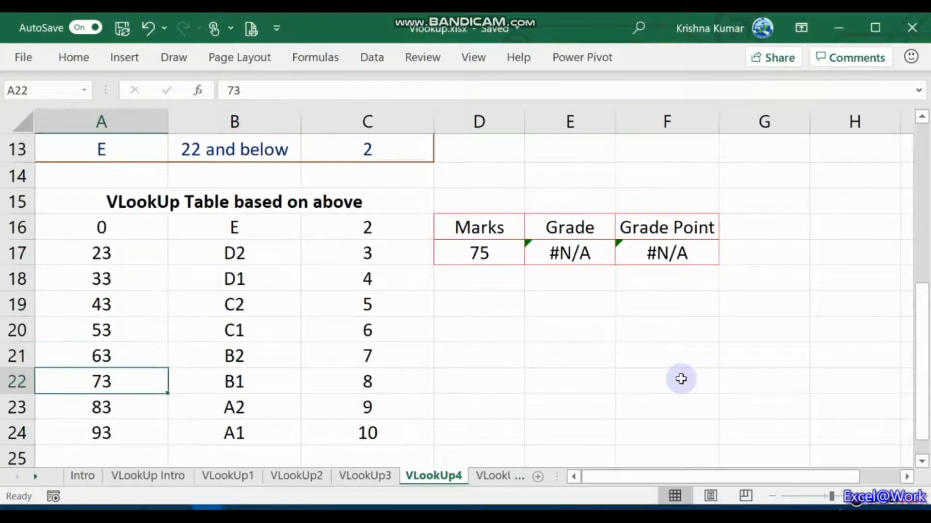
pyautogui.press('Up')
pyautogui.press('Up')
pyautogui.press('Up')
pyautogui.press('Up')
pyautogui.press('Up')
pyautogui.press('Up')
pyautogui.press('Down')
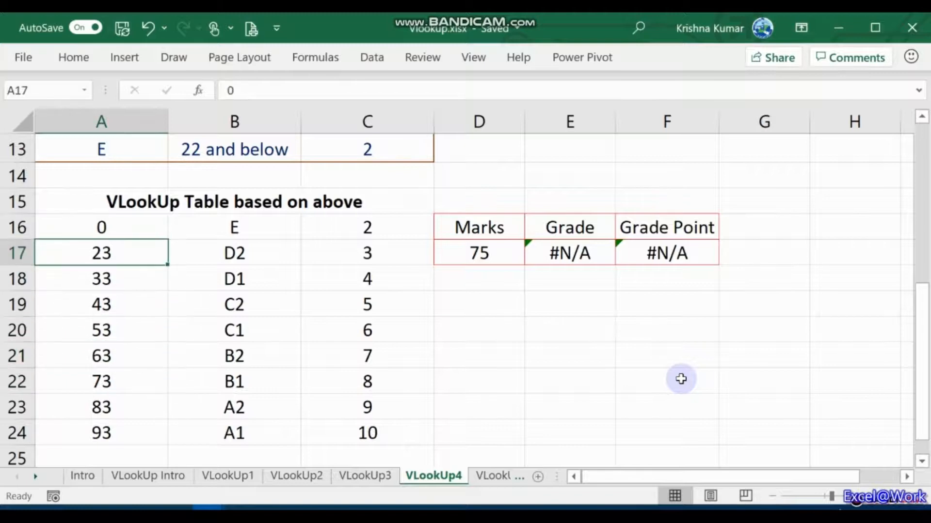
pyautogui.press('Down')
pyautogui.press('Down')
pyautogui.press('Down')
pyautogui.press('Up')
pyautogui.press('Up')
pyautogui.press('Up')
pyautogui.press('Up')
pyautogui.press('Down')
# Change the range lookup argument of the Grade formula in E17 to TRUE for an approximate match
pyautogui.press('Right')
pyautogui.press('Right')
pyautogui.press('Right')
pyautogui.press('Right')
pyautogui.press('F2')
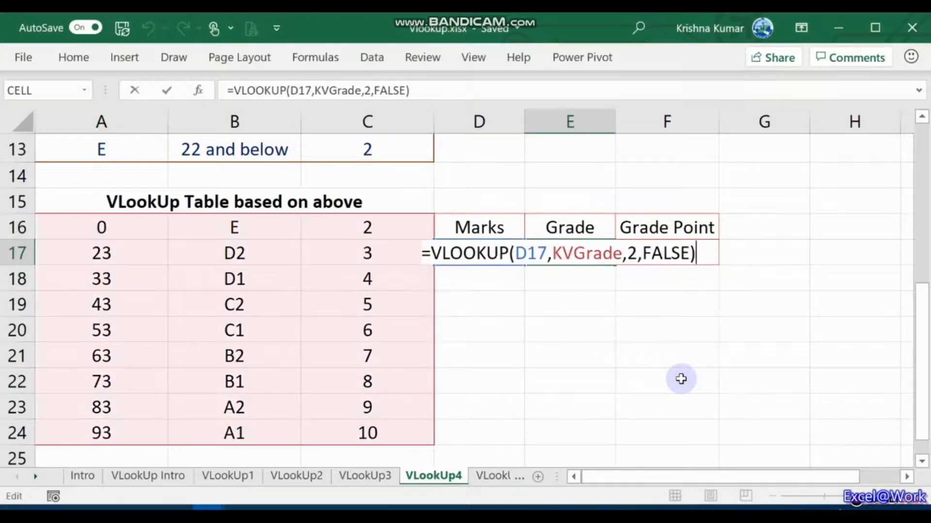
pyautogui.press('Left')
pyautogui.press('Left')
pyautogui.press('Left')
pyautogui.press('Left')
pyautogui.press('Left')
pyautogui.press('Left')
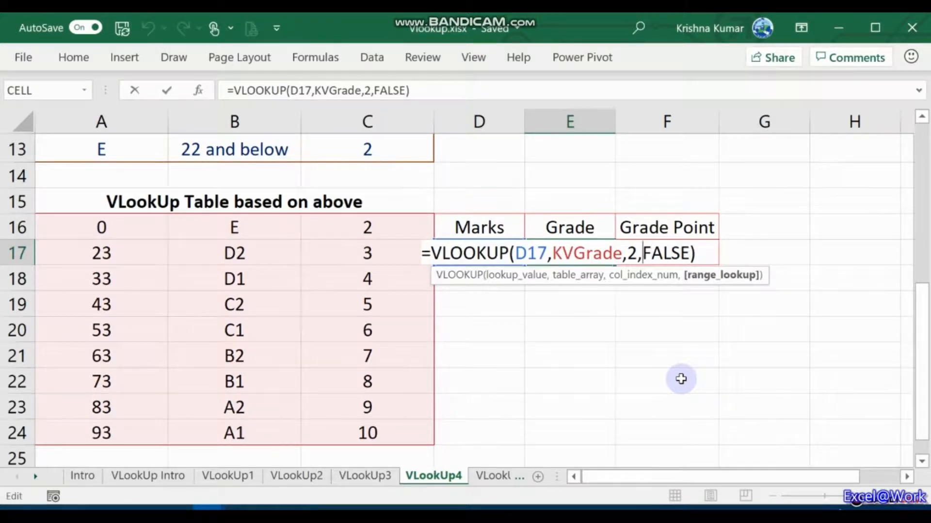
pyautogui.press('Delete')
pyautogui.press('Delete')
pyautogui.press('Delete')
pyautogui.press('Delete')
pyautogui.press('Delete')
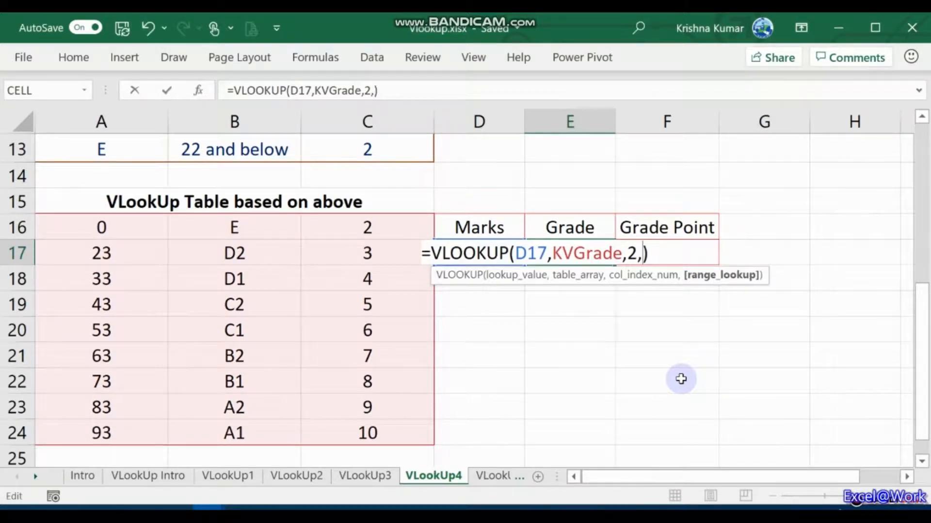
pyautogui.write('true')
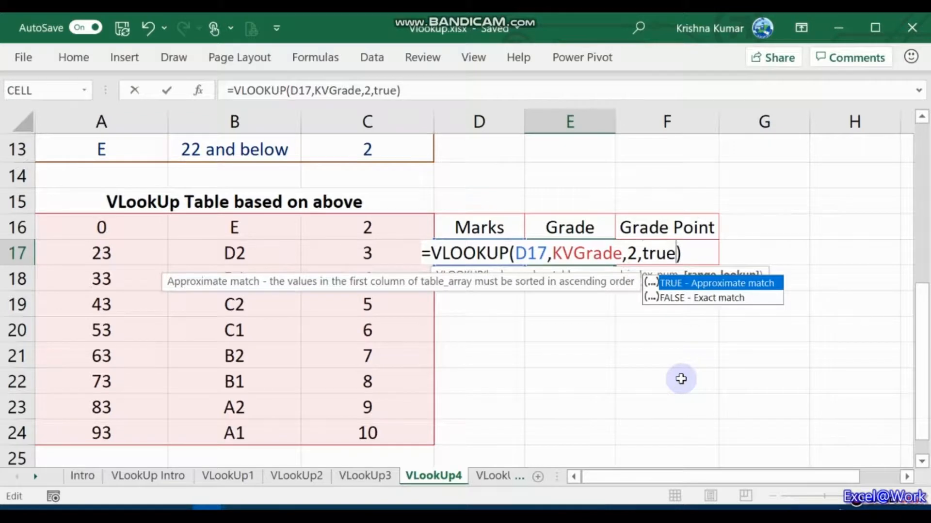
pyautogui.press('Tab')
pyautogui.press('Return')
pyautogui.press('Up')
# Change the range lookup argument of the Grade Point formula in F17 to 1 for an approximate match
pyautogui.press('Right')
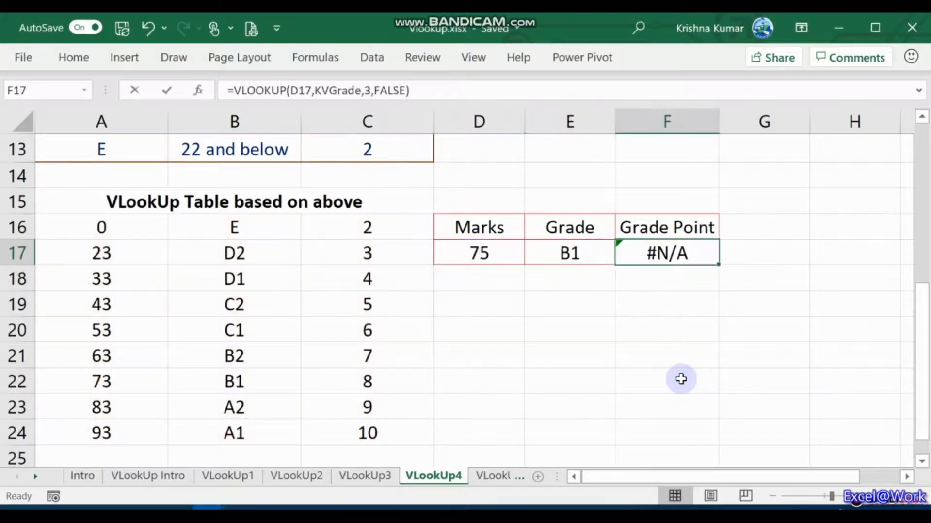
pyautogui.press('F2')
pyautogui.press('Left')
pyautogui.press('Left')
pyautogui.press('Left')
pyautogui.press('Left')
pyautogui.press('Delete')
pyautogui.press('Delete')
pyautogui.press('Delete')
pyautogui.press('BackSpace')
pyautogui.press('BackSpace')
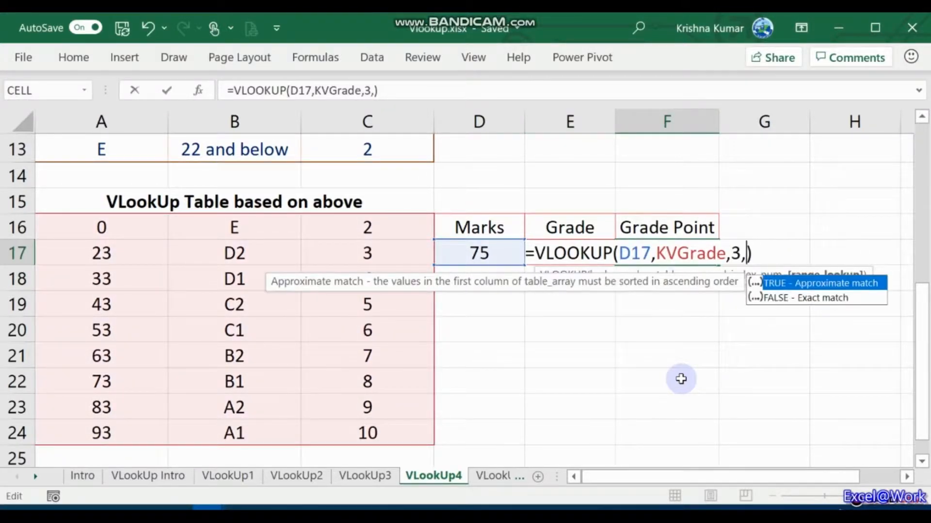
pyautogui.write('1')
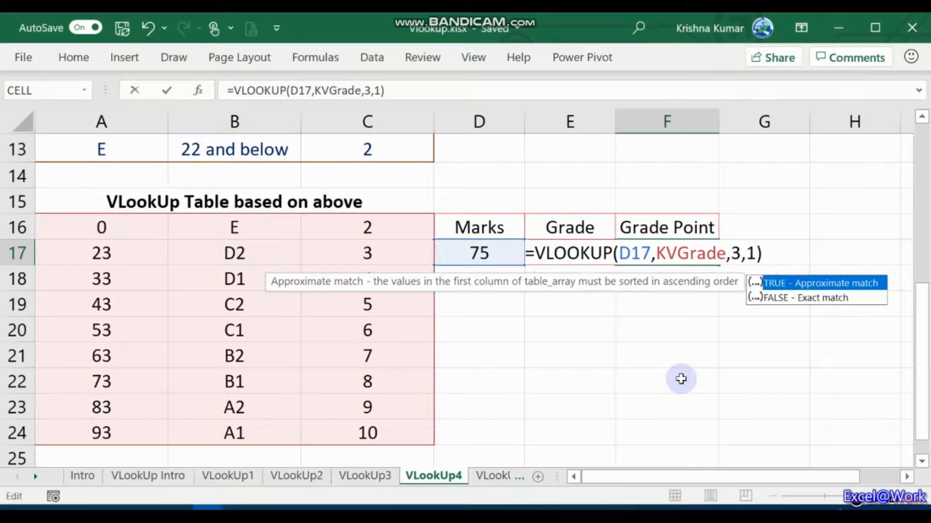
pyautogui.press('Return')
pyautogui.press('Up')
pyautogui.press('Left')
pyautogui.press('Left')
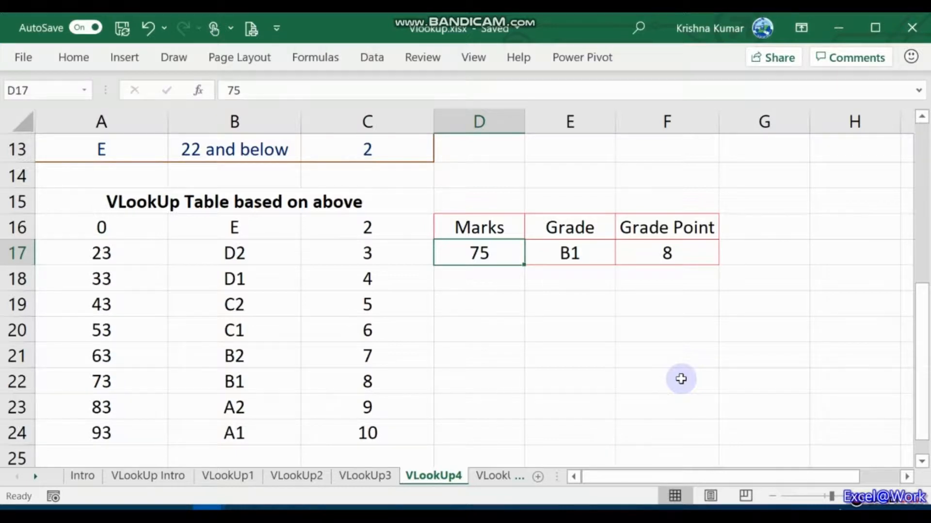
# Trace the approximate match for the sample mark 75 down the lookup table's first column, comparing the neighbouring lower limits
pyautogui.press('Left')
pyautogui.press('Left')
pyautogui.press('Left')
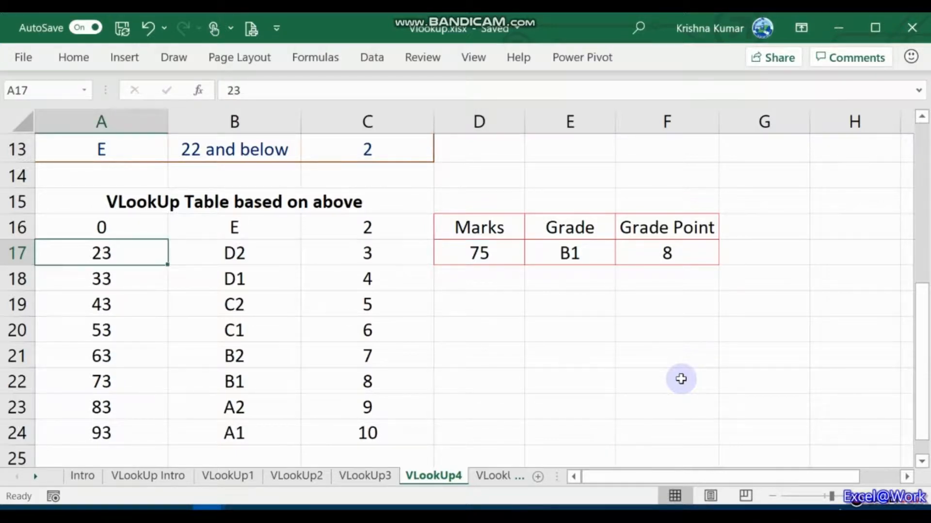
pyautogui.press('Up')
pyautogui.press('Down')
pyautogui.press('Down')
pyautogui.press('Down')
pyautogui.press('Down')
pyautogui.press('Down')
pyautogui.press('Down')
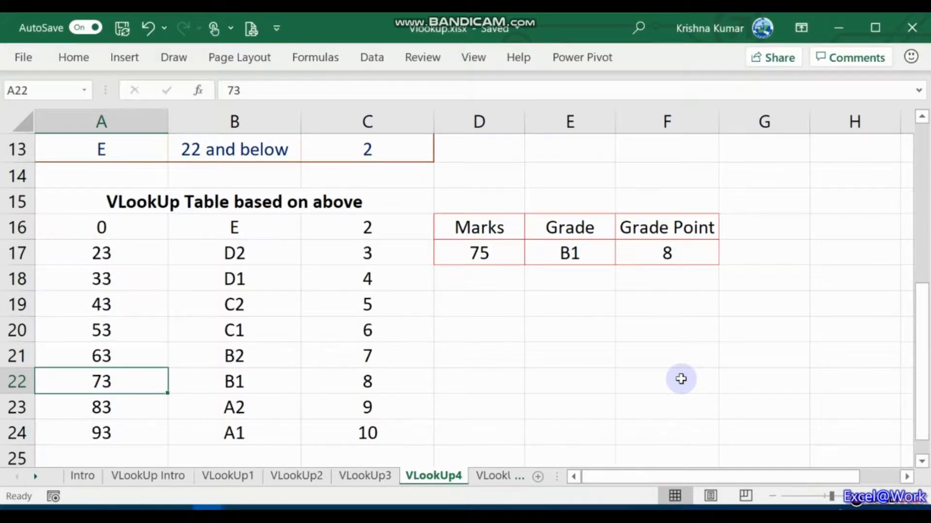
pyautogui.press('Down')
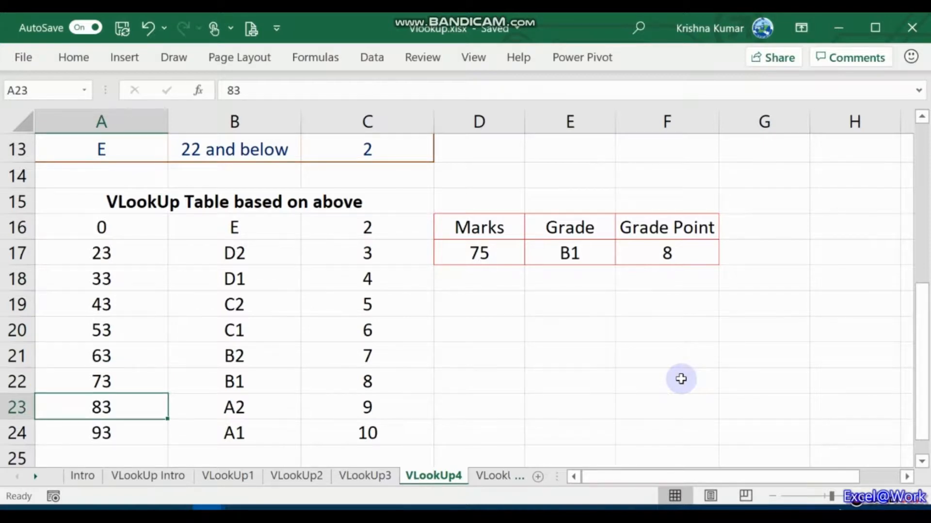
pyautogui.press('Up')
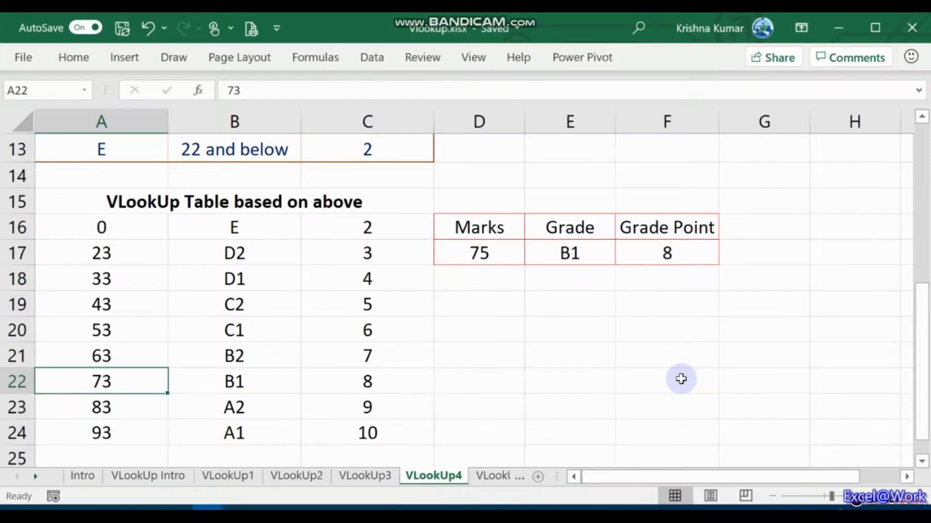
# Set the sample mark in D17 to 20 and check the Grade and Grade Point results
pyautogui.press('Right')
pyautogui.press('Right')
pyautogui.press('Up')
pyautogui.press('Up')
pyautogui.press('Up')
pyautogui.press('Up')
pyautogui.press('Up')
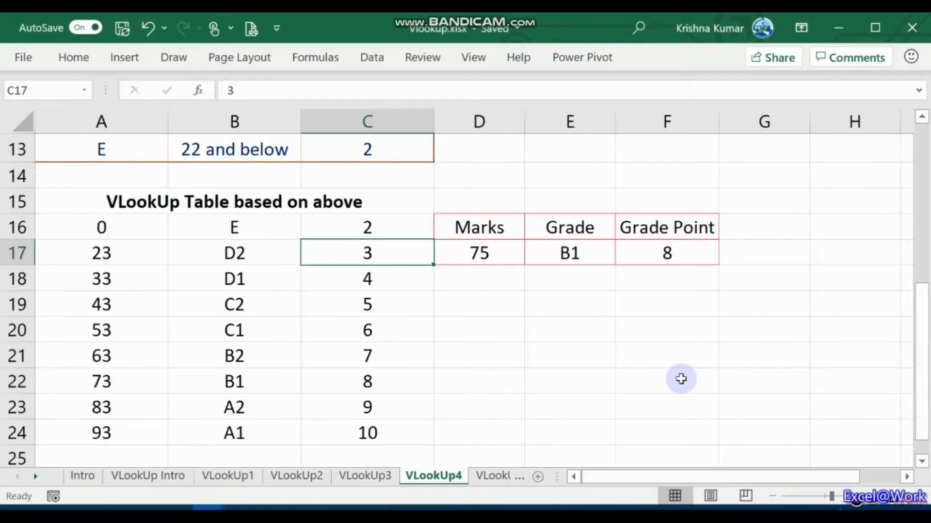
pyautogui.press('Right')
pyautogui.write('20')
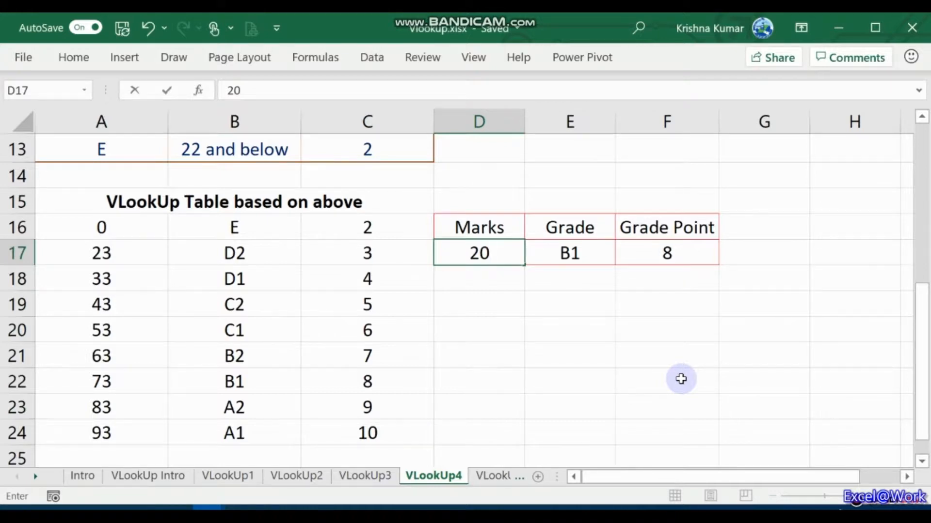
pyautogui.press('Return')
pyautogui.press('Up')
pyautogui.press('Right')
pyautogui.press('Right')
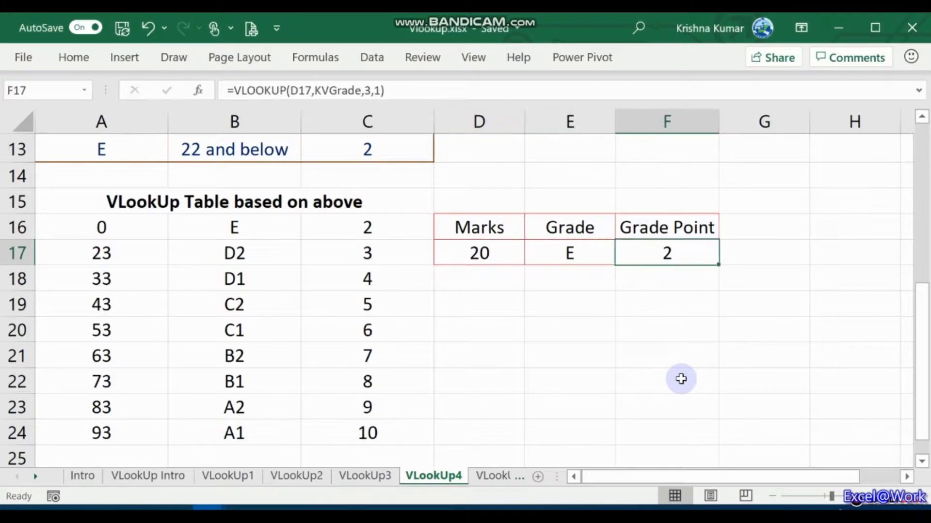
# Set the sample mark in D17 to 50 and check the Grade formula's result in E17
pyautogui.press('Left')
pyautogui.press('Left')
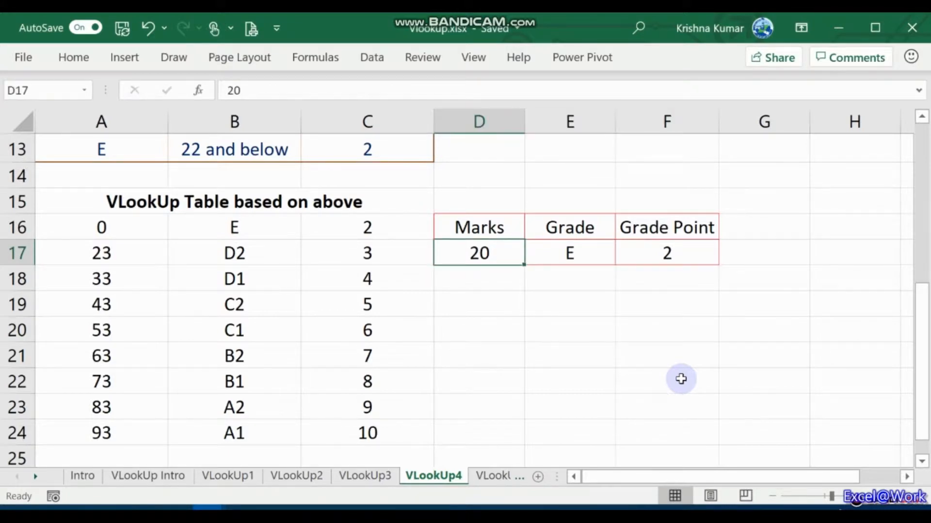
pyautogui.write('50')
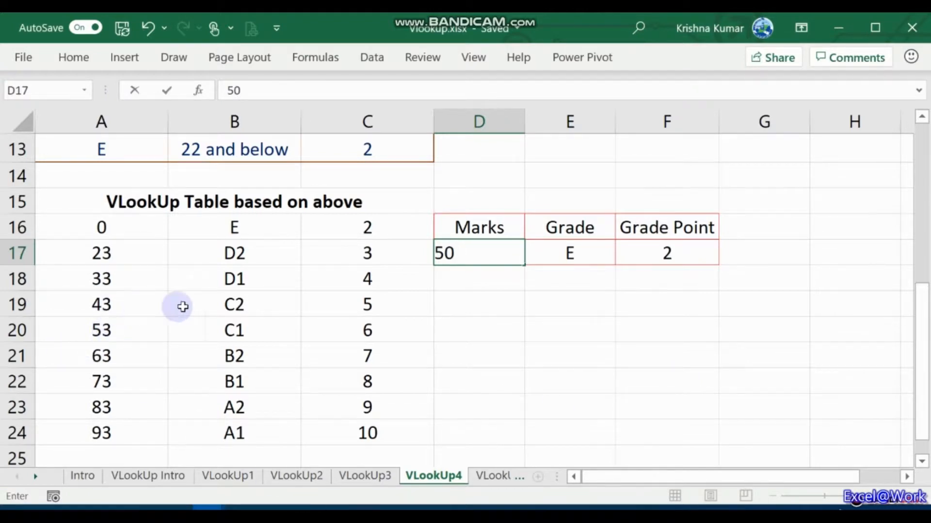
pyautogui.press('Return')
pyautogui.press('Up')
pyautogui.press('Right')
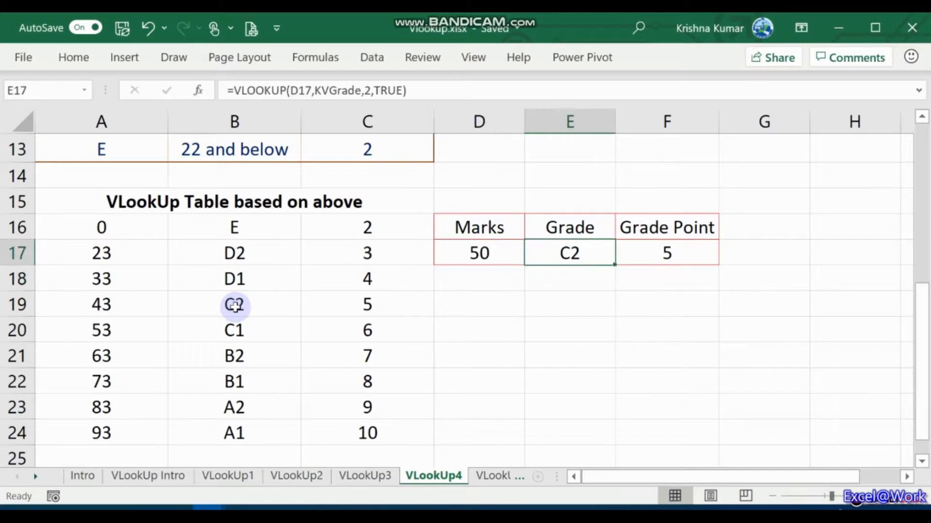
# Compare the Grade and Grade Point results in row 17 with the sample mark and the lookup table
pyautogui.press('Right')
pyautogui.press('Left')
pyautogui.press('Left')
pyautogui.press('Right')
pyautogui.press('Left')
pyautogui.press('Right')
pyautogui.press('Left')
pyautogui.press('Left')
pyautogui.press('Left')
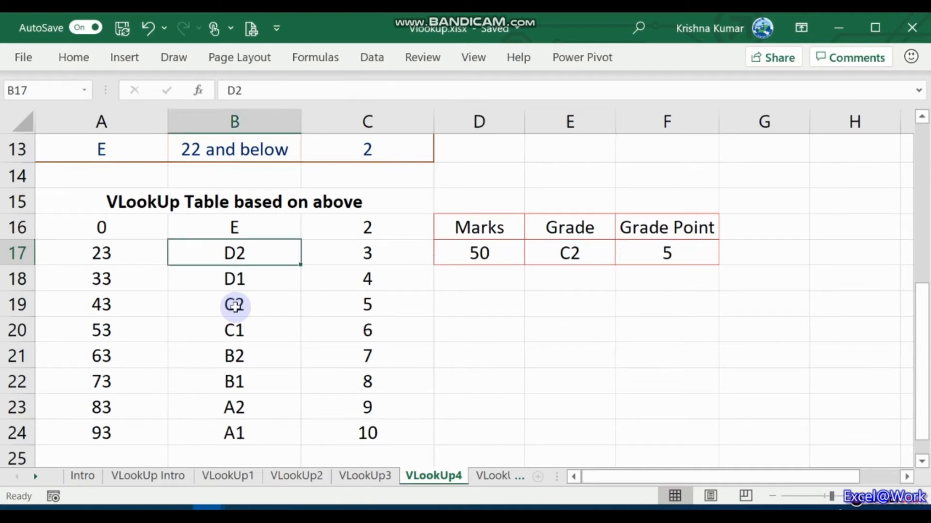